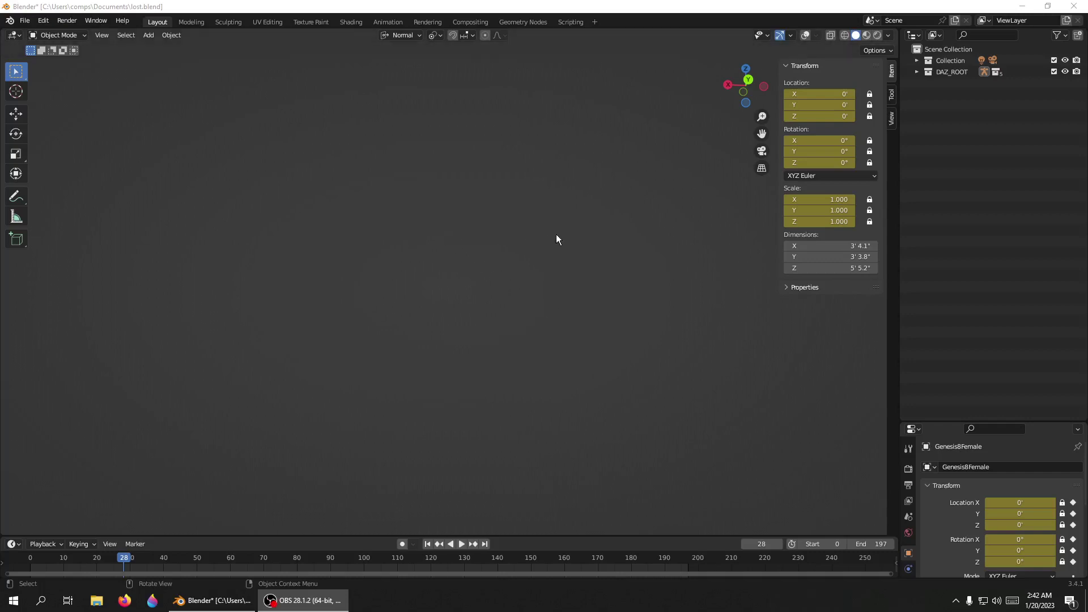
Check the scene from the camera view and with all objects framed, looking for the missing model from several angles
middle_drag(543, 238, 625, 234)
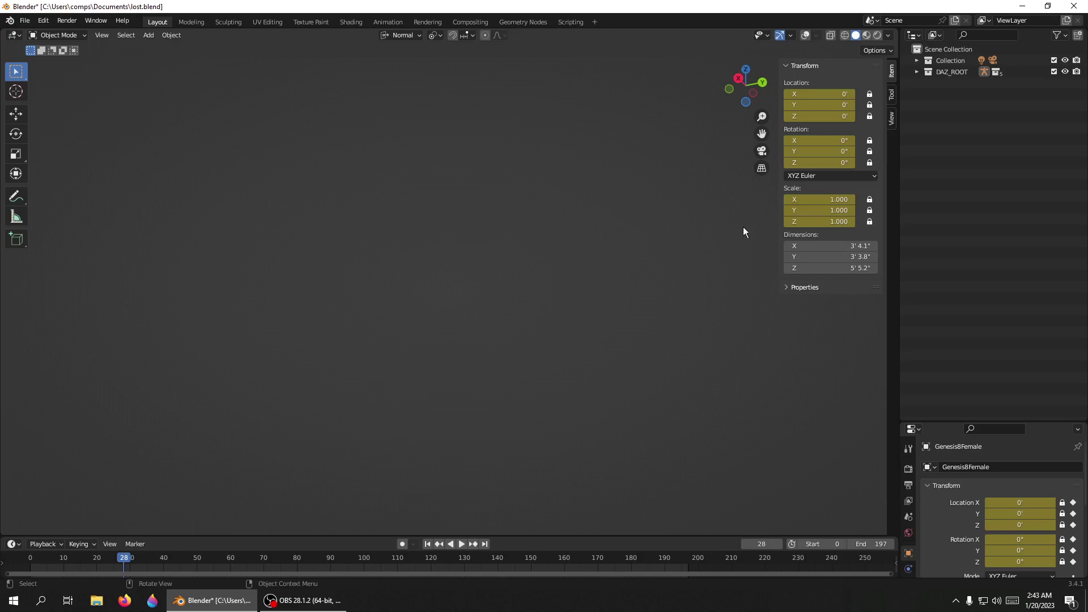
click(762, 152)
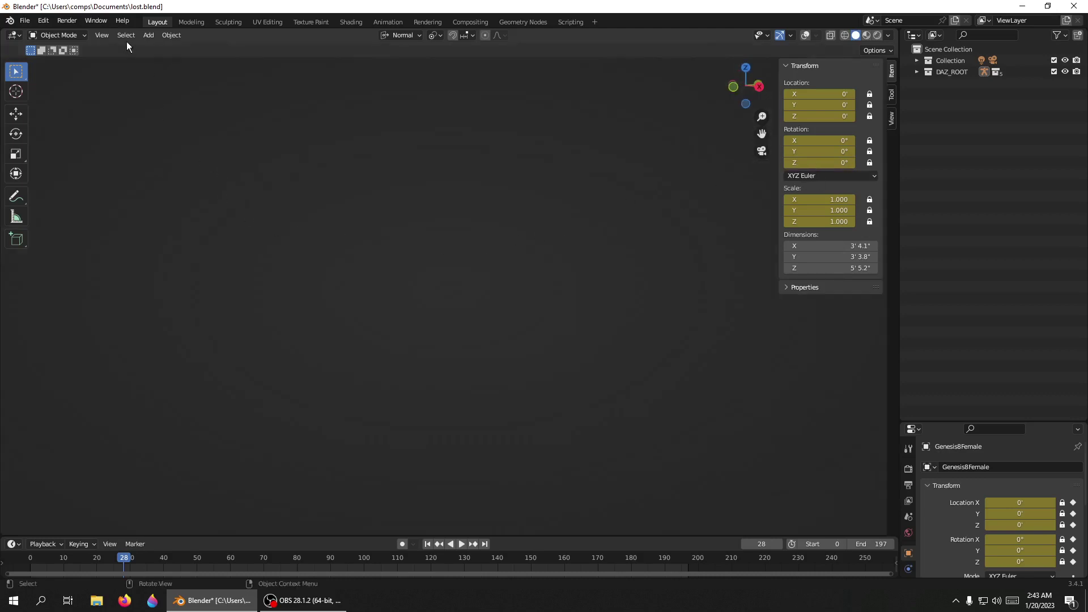
click(102, 36)
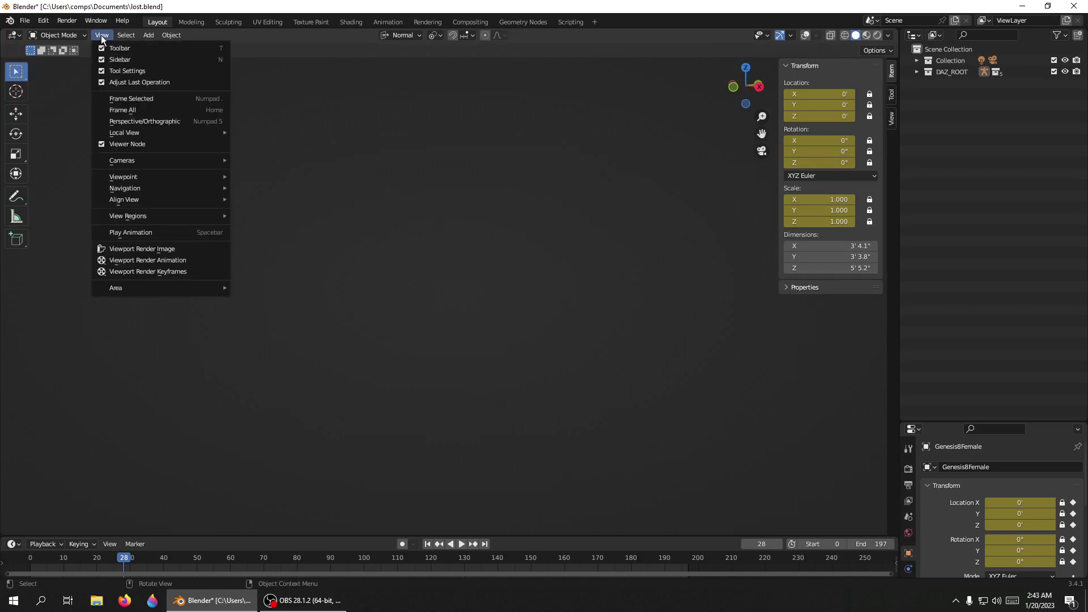
click(127, 110)
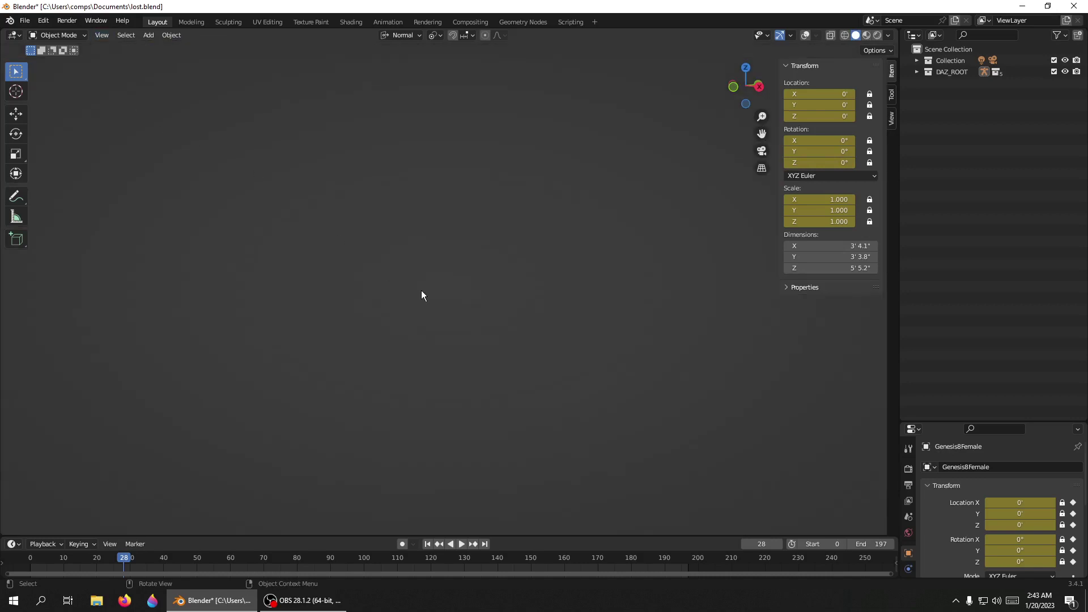
middle_drag(463, 324, 512, 267)
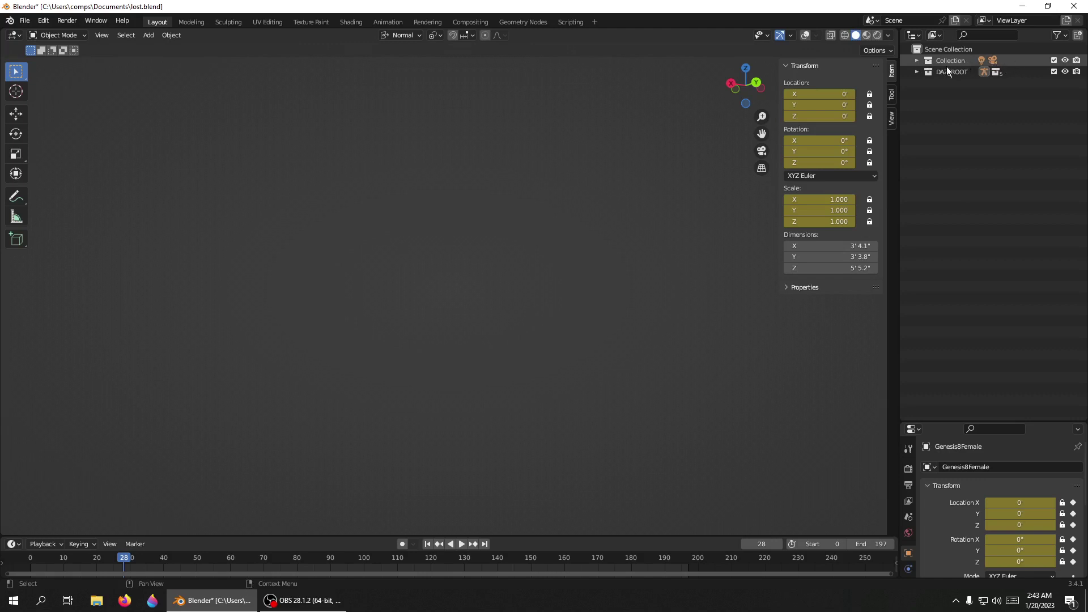
Expand the Collection and DAZ_ROOT collections to list their contents, keeping DAZ_FIG_0 expanded
click(919, 60)
click(917, 94)
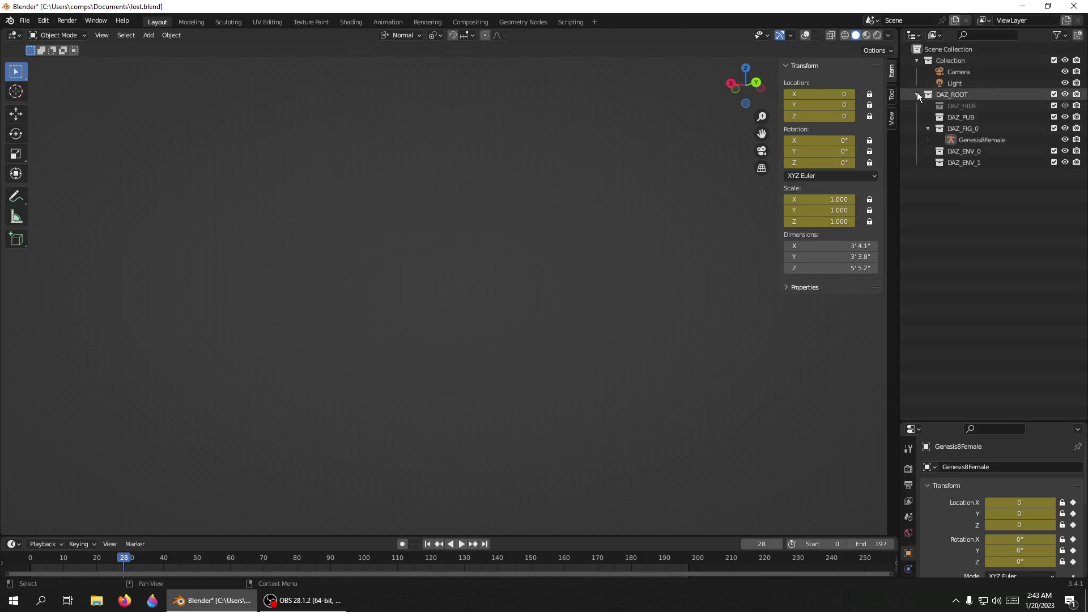
click(928, 128)
click(928, 129)
click(928, 128)
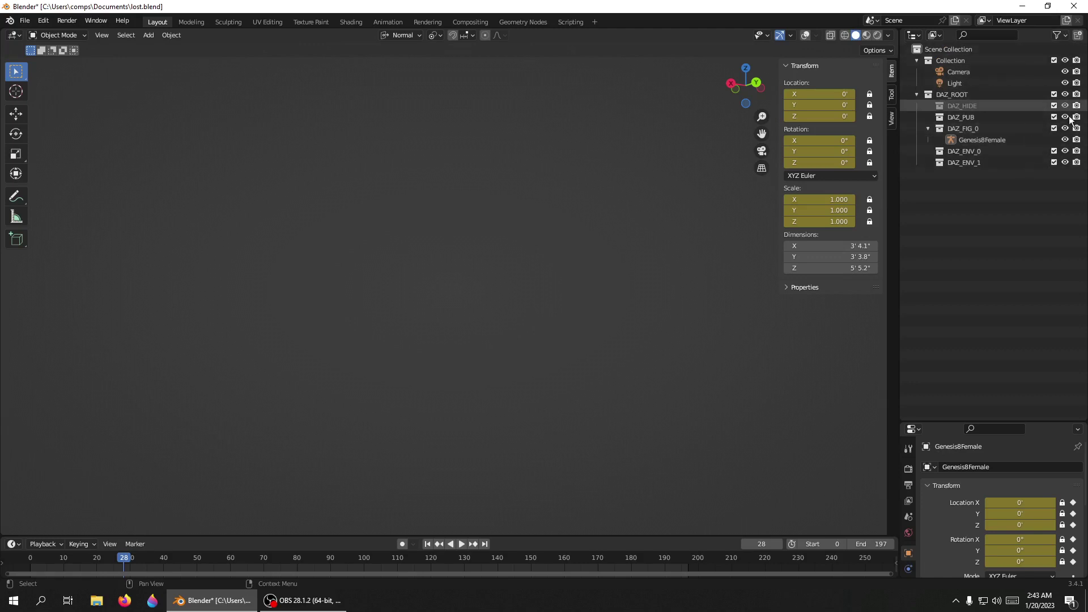
Set the Outliner's object filter to All and include Object Contents, Object Children and Meshes
click(1066, 38)
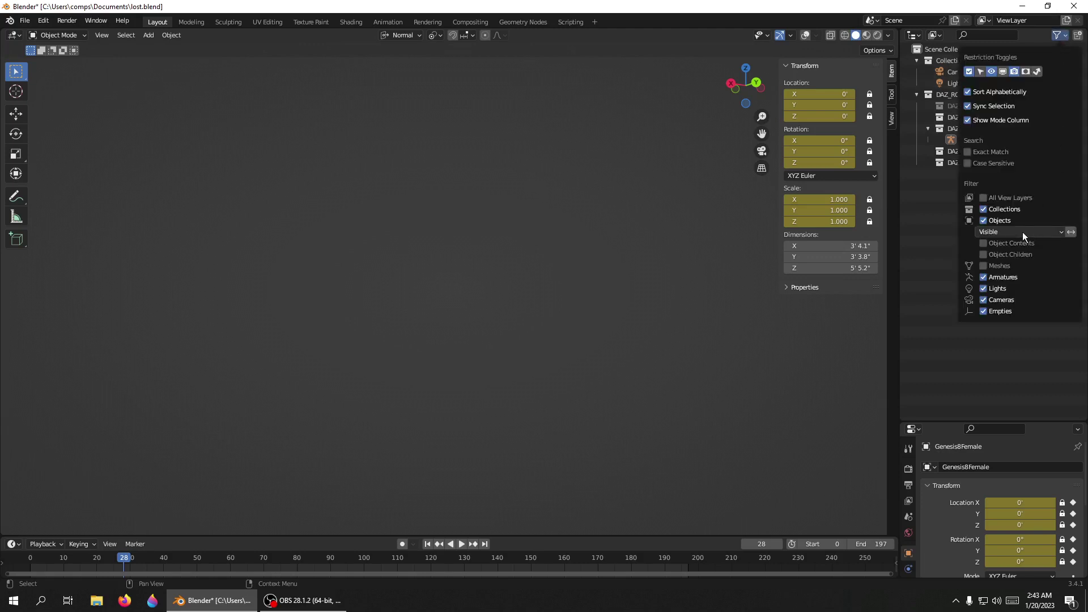
click(1007, 232)
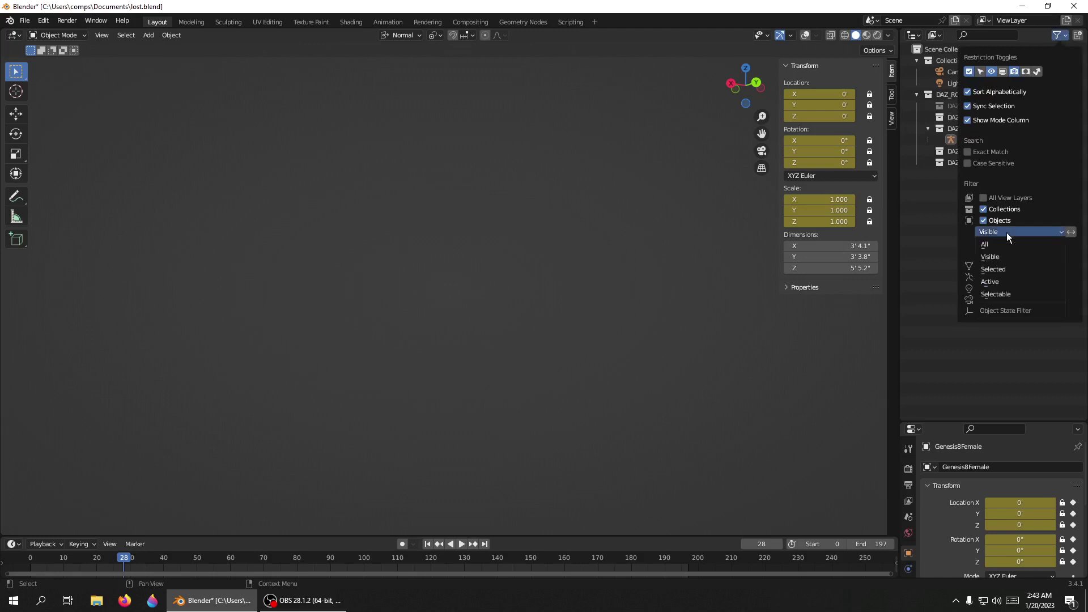
click(1008, 244)
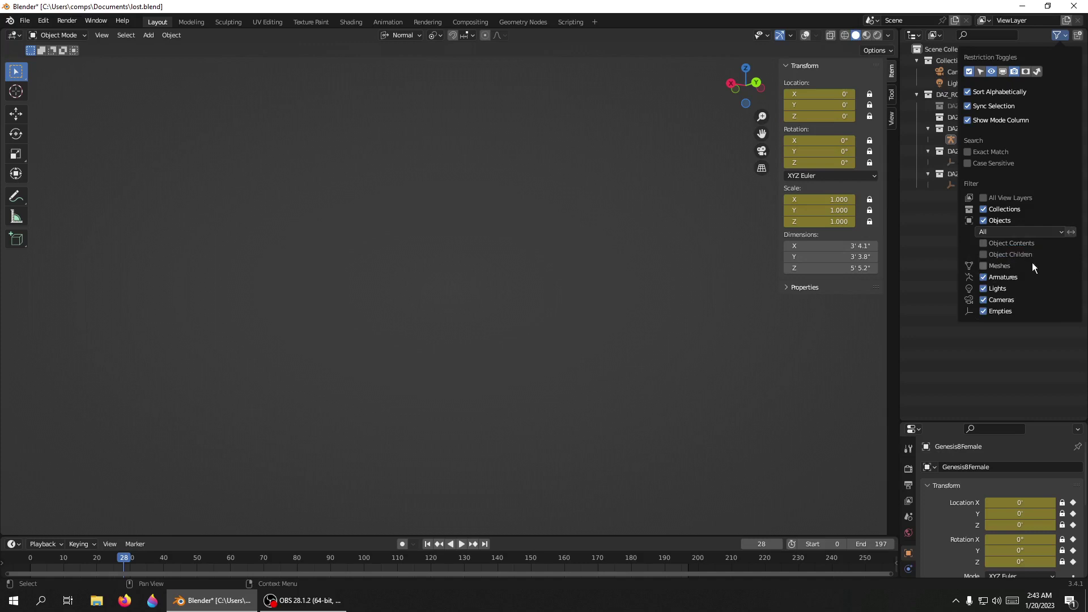
click(983, 243)
click(984, 255)
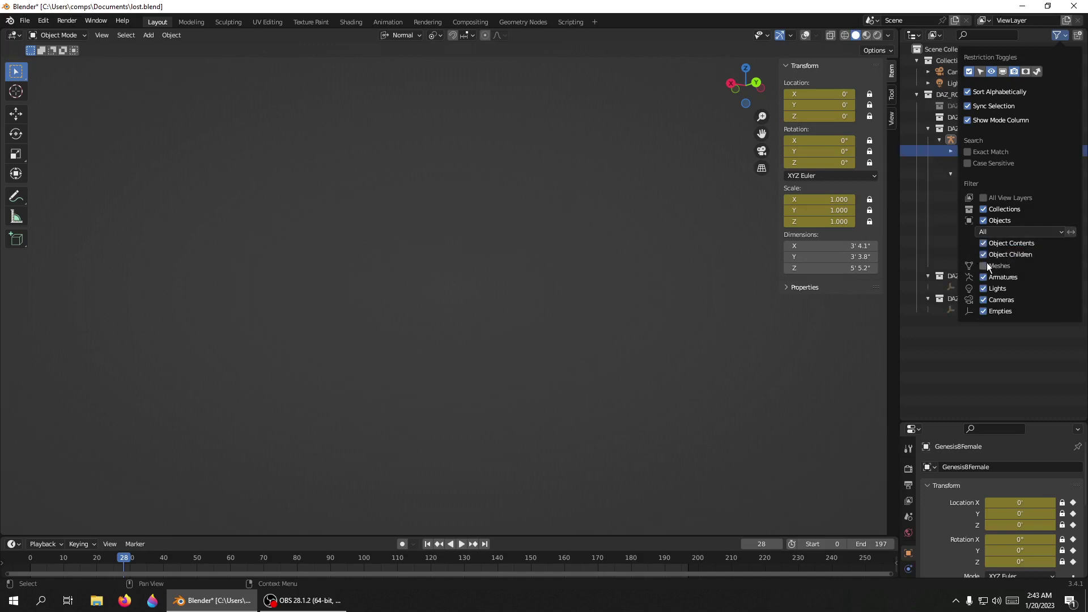
click(985, 266)
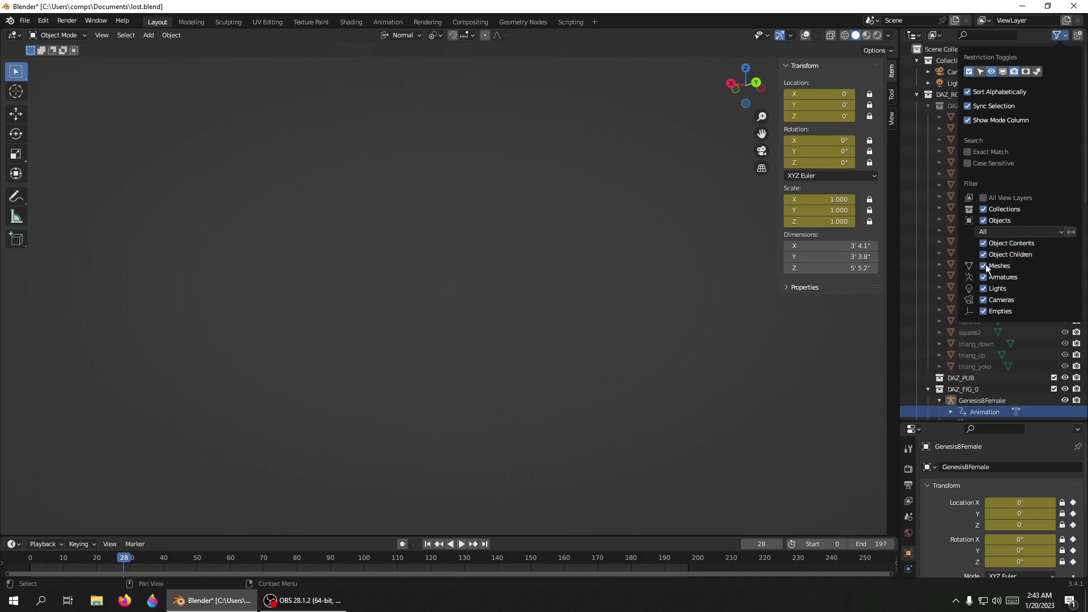
click(926, 257)
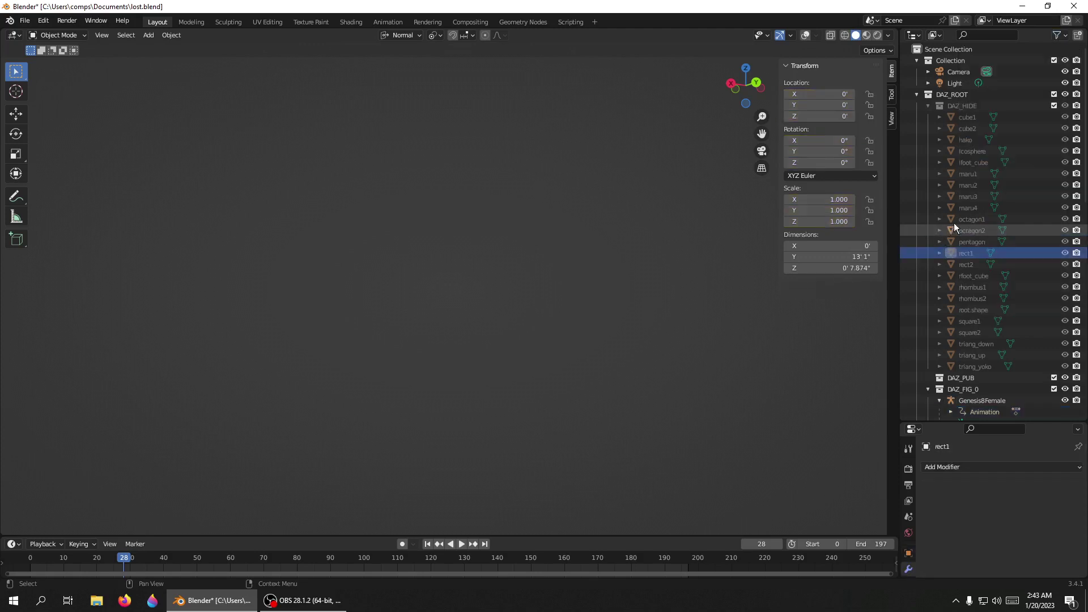
Unhide Bench_2079 and Bench_2079.001 together with their Shape meshes in the DAZ_ENV_0 and DAZ_ENV_1 collections
scroll(966, 193, down, 8)
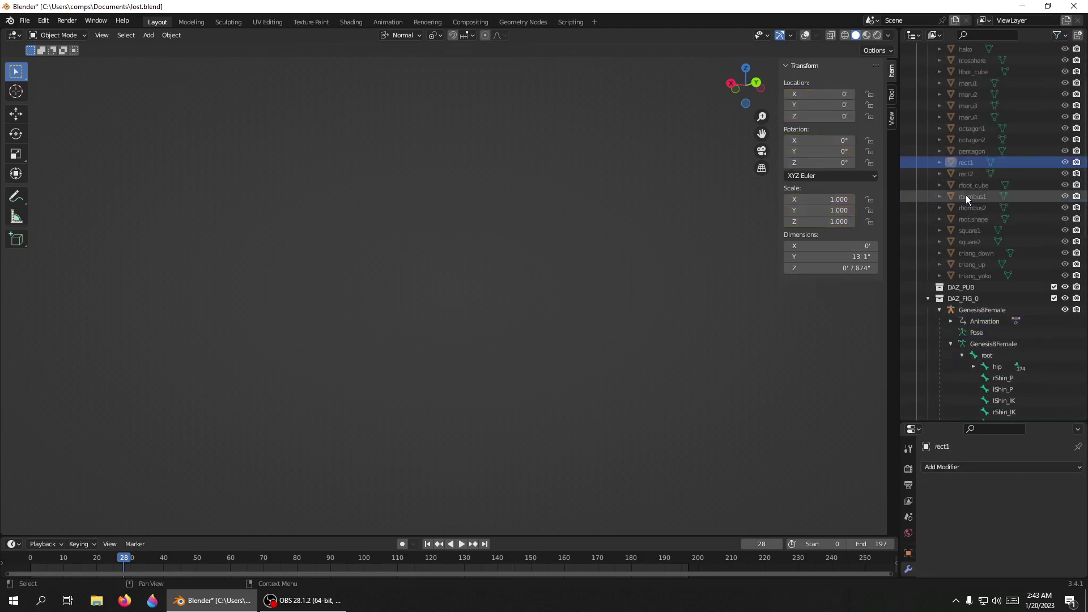
scroll(967, 195, down, 15)
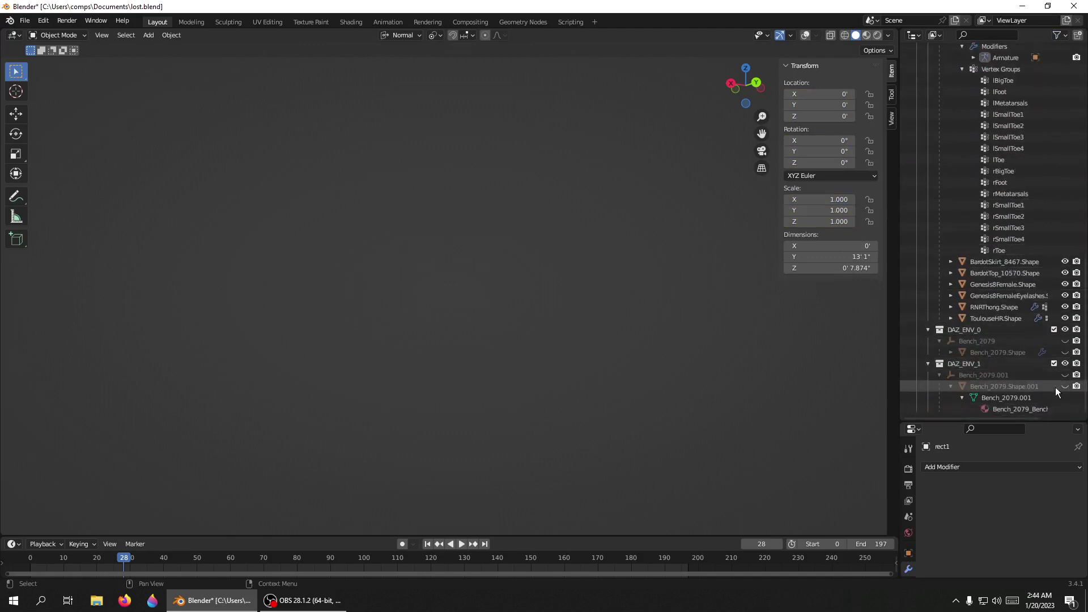
click(1065, 341)
click(1065, 352)
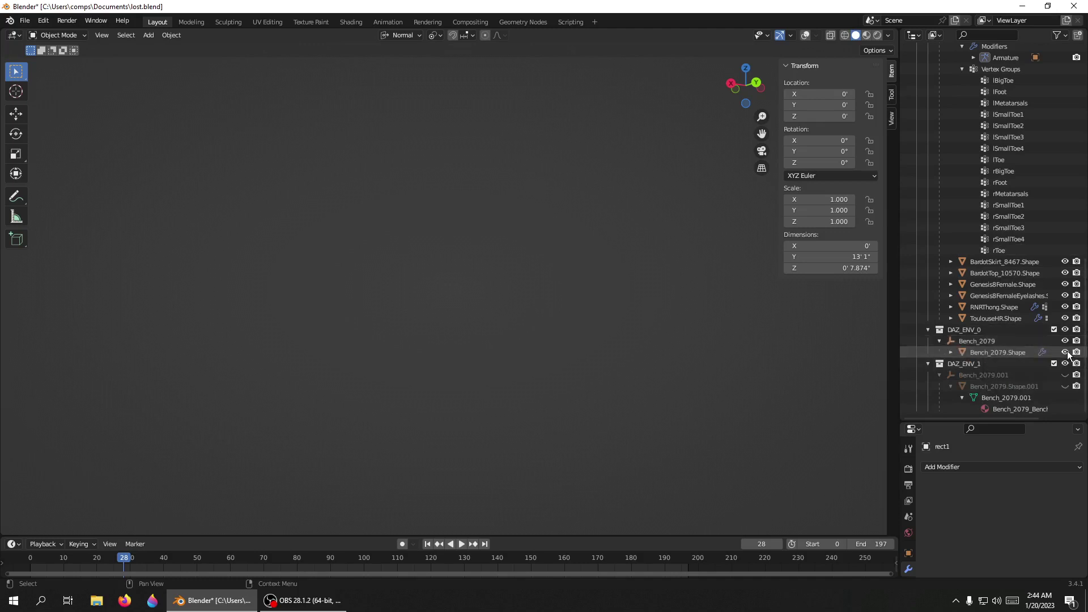
click(1065, 375)
click(1067, 387)
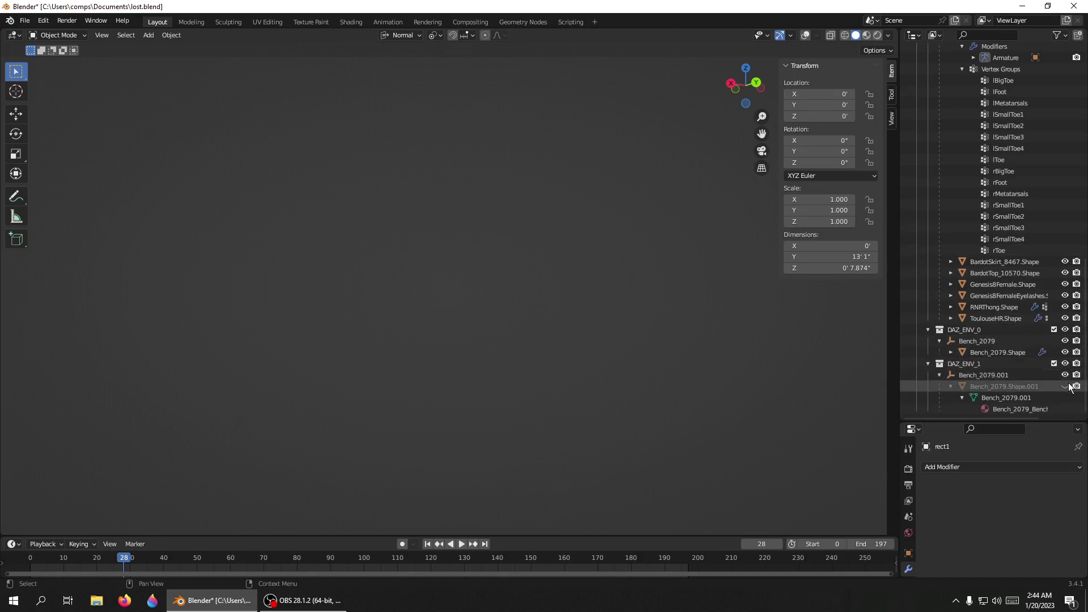
Review the listed scene objects, enable All View Layers in the Outliner filter and restrict its objects to Selectable
scroll(977, 345, up, 15)
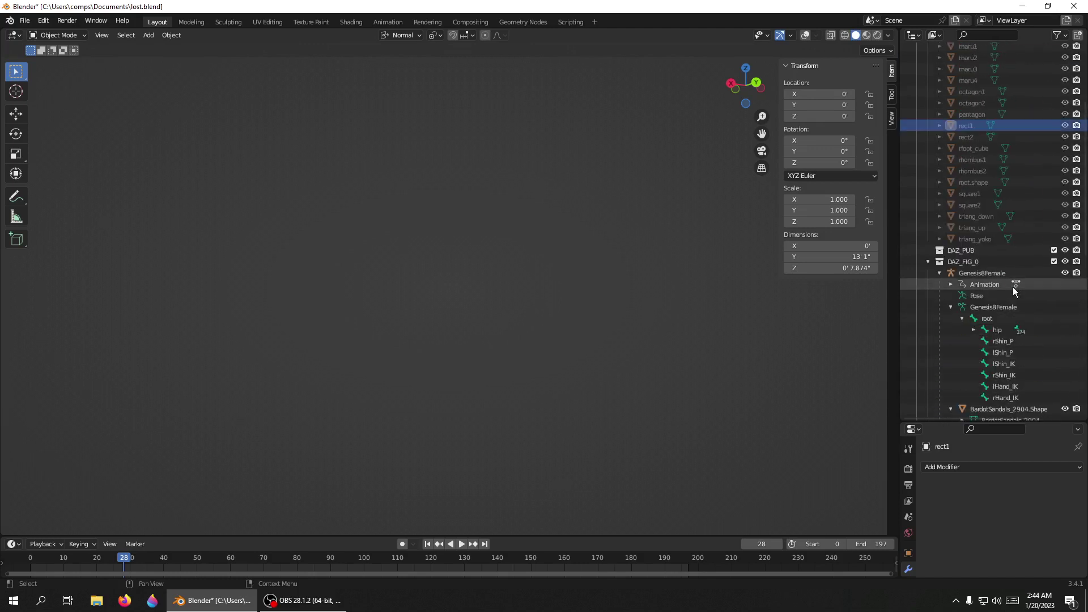
scroll(958, 233, up, 5)
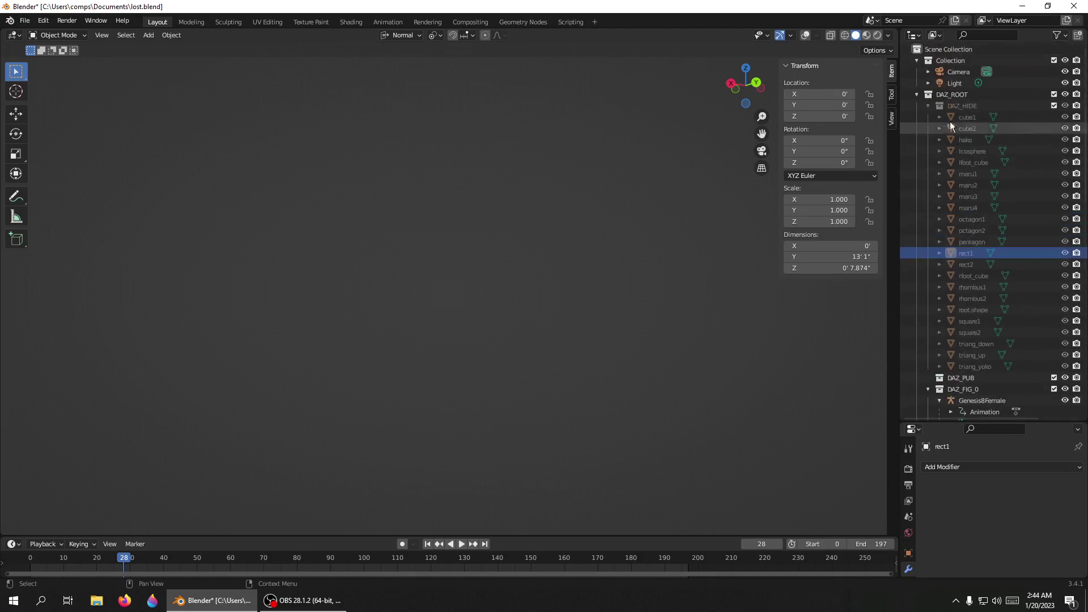
scroll(1035, 276, down, 20)
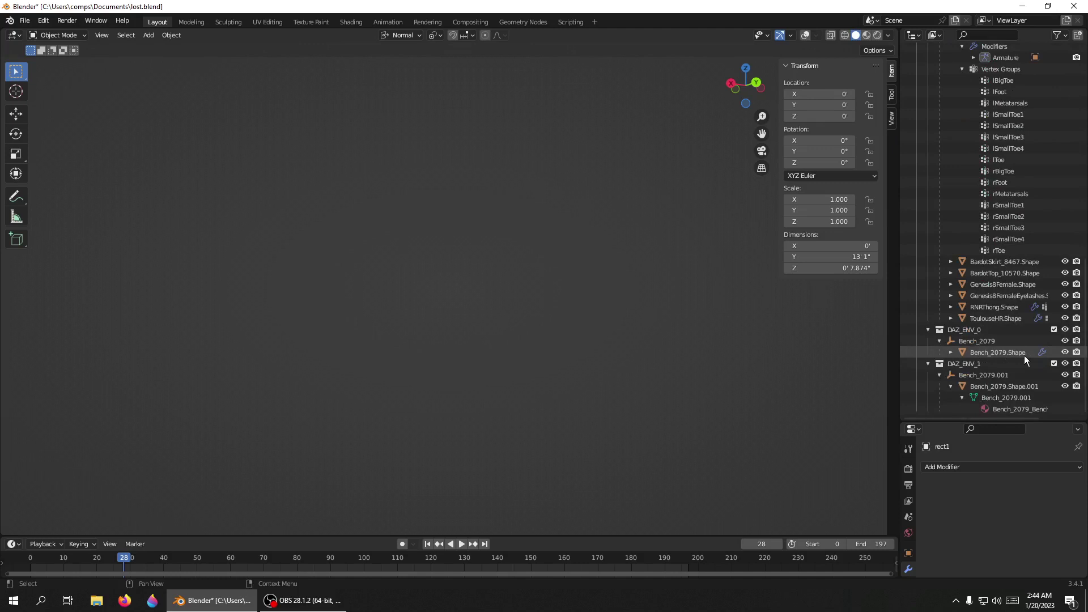
scroll(1025, 351, up, 12)
scroll(1055, 94, up, 4)
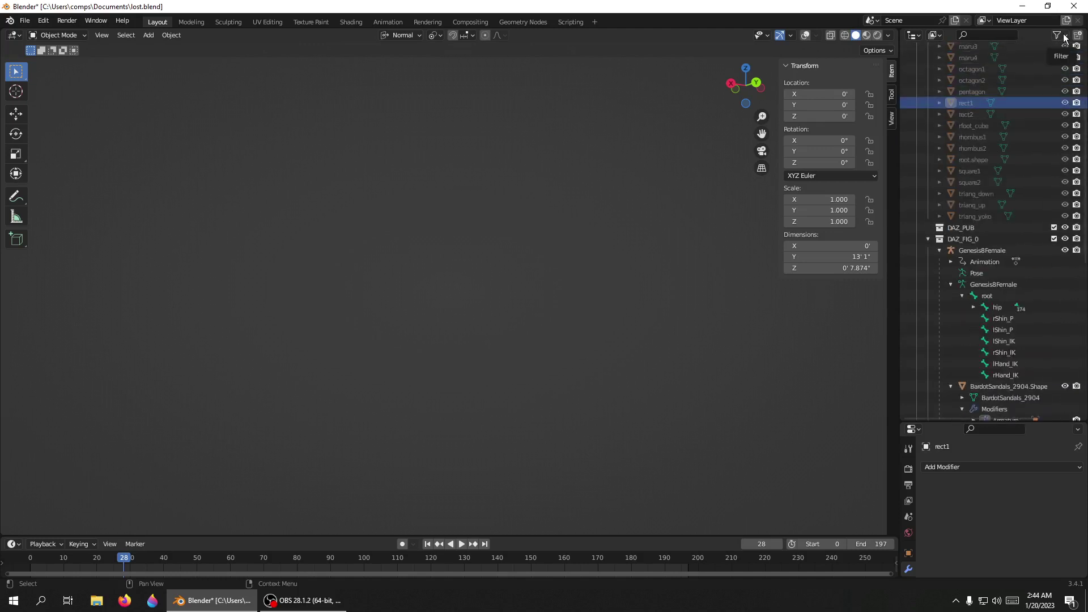
click(1063, 37)
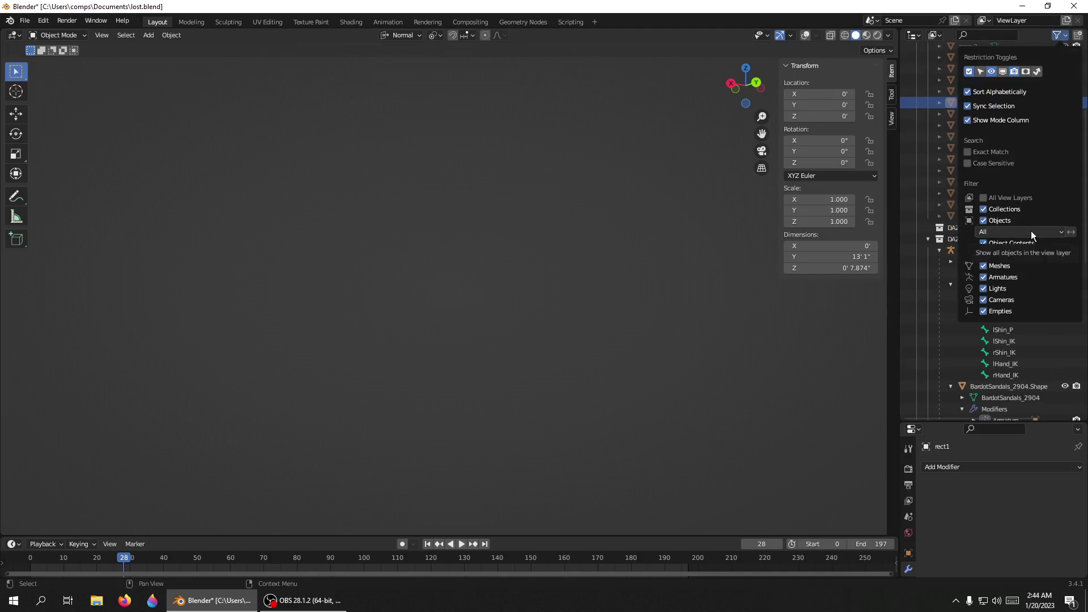
click(984, 199)
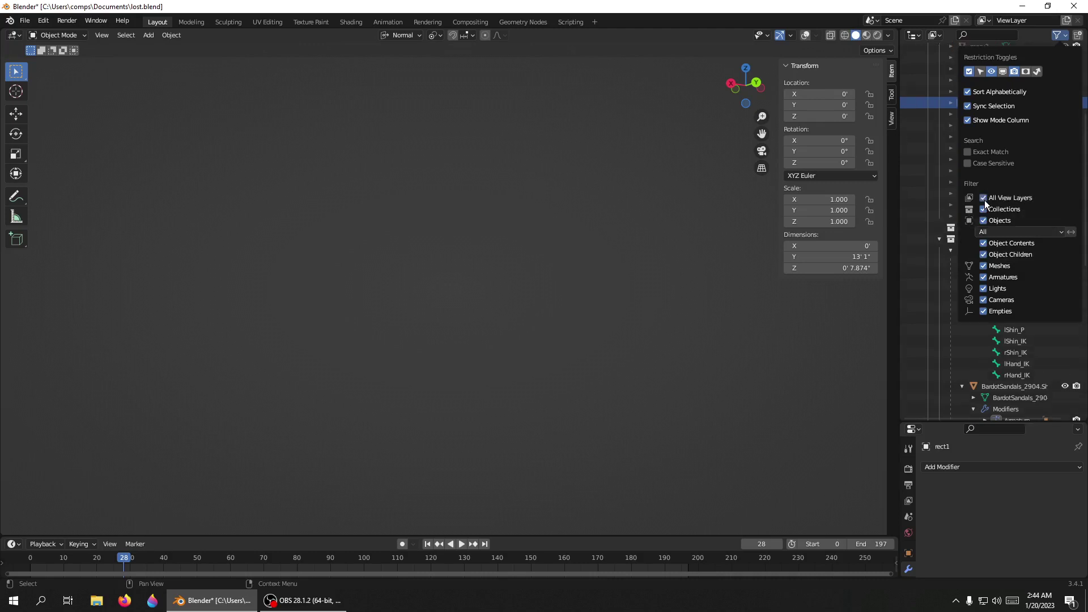
click(1045, 232)
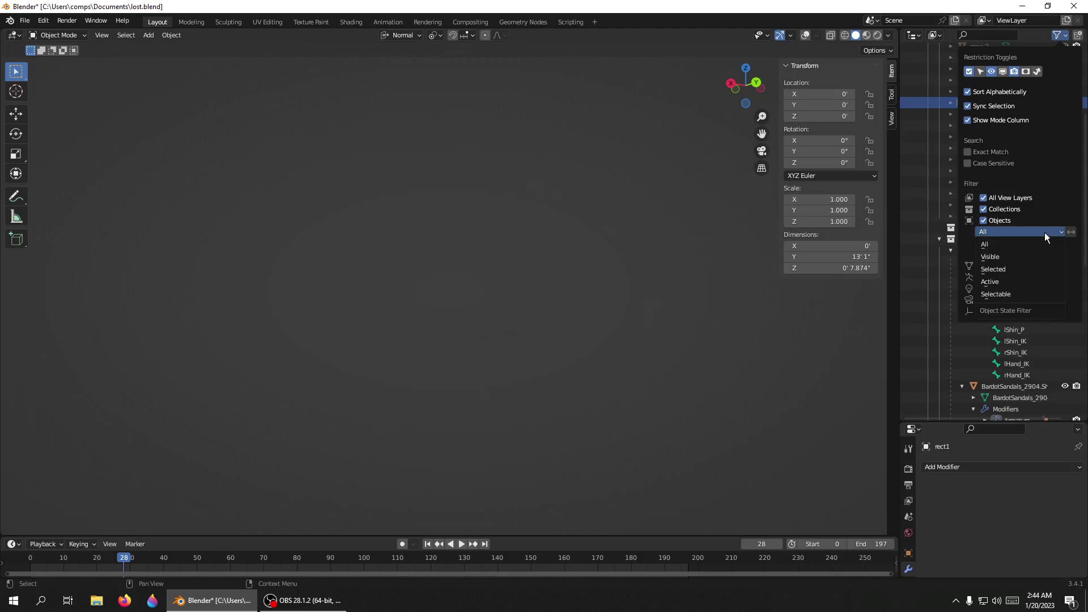
click(1020, 294)
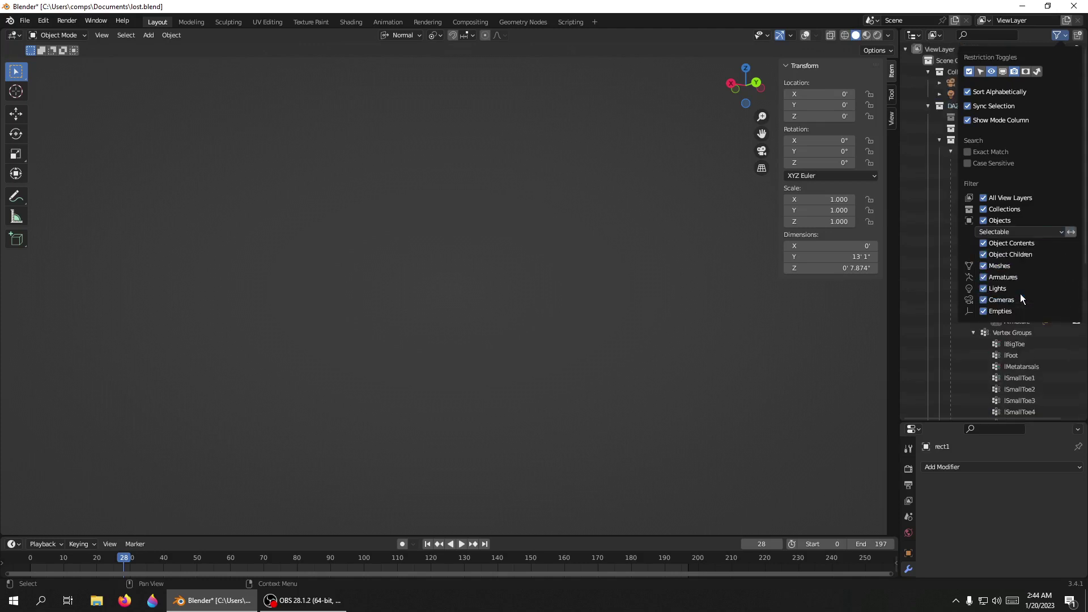
click(929, 275)
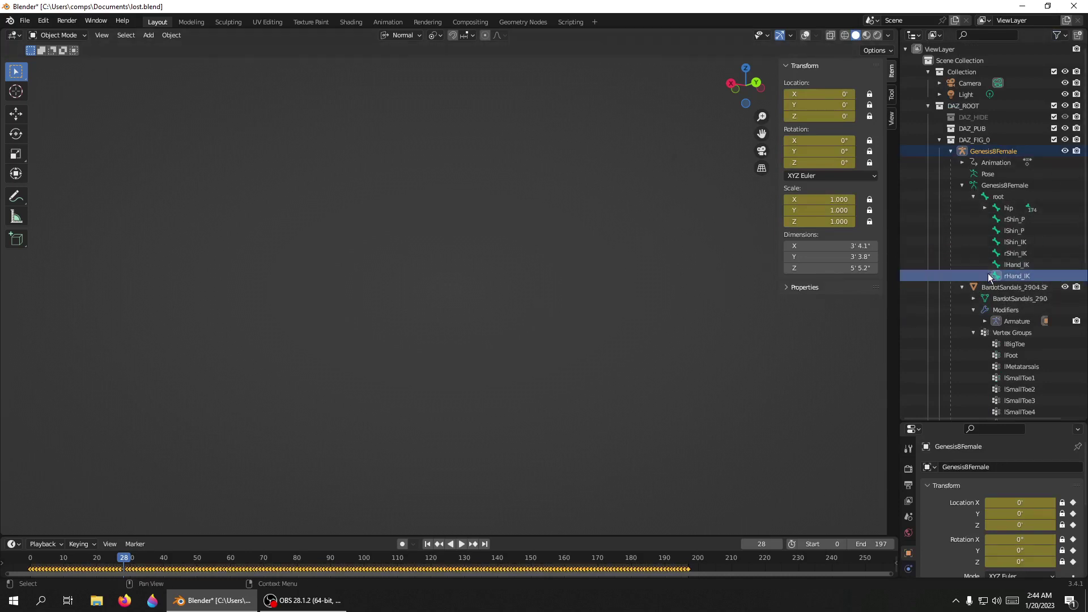
Select the lShin_IK bone of the Genesis8Female armature and rotate the viewport around to look for the figure
click(1006, 253)
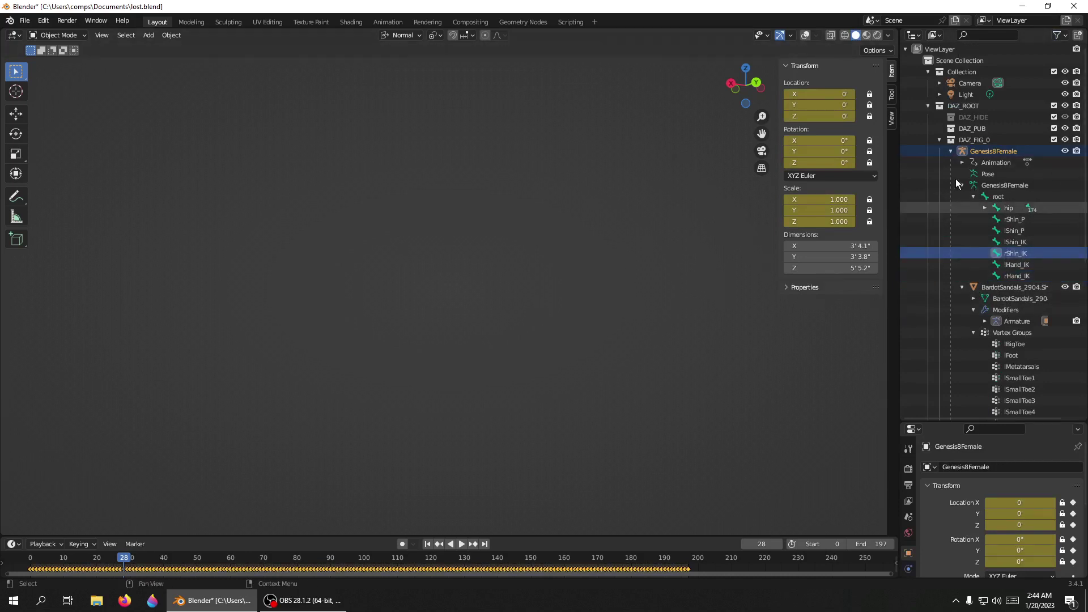
click(971, 140)
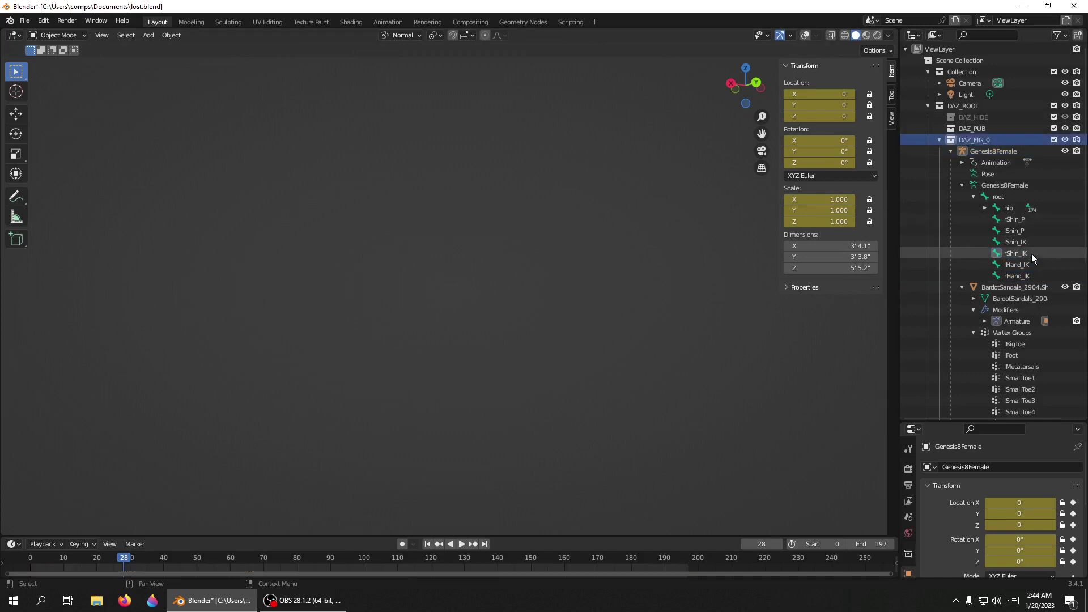
click(1020, 243)
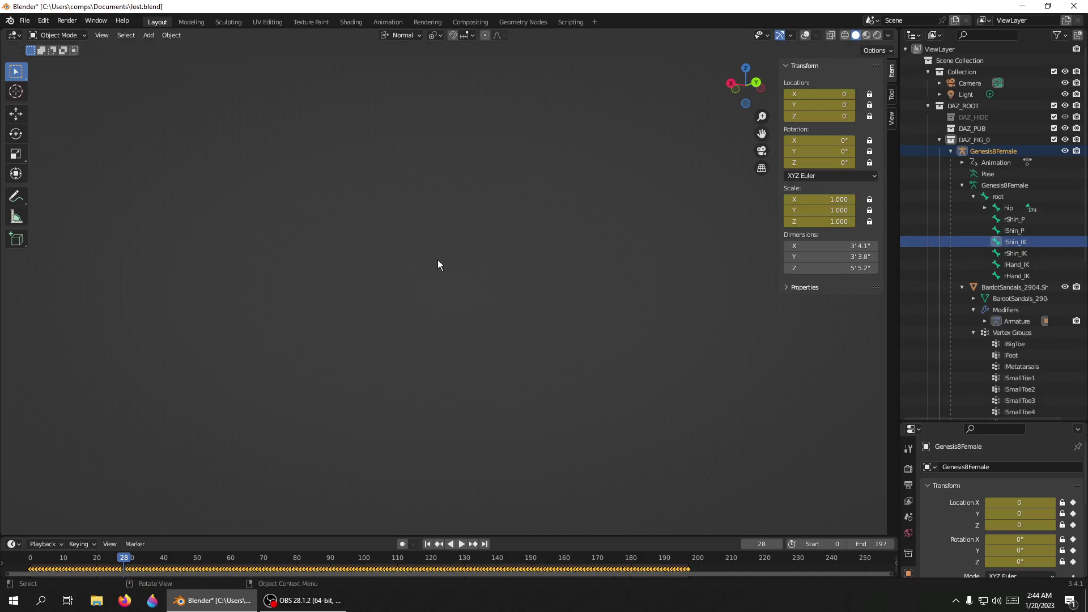
key(KP_6)
key(KP_6)
key(KP_6)
key(KP_6)
key(KP_6)
key(KP_6)
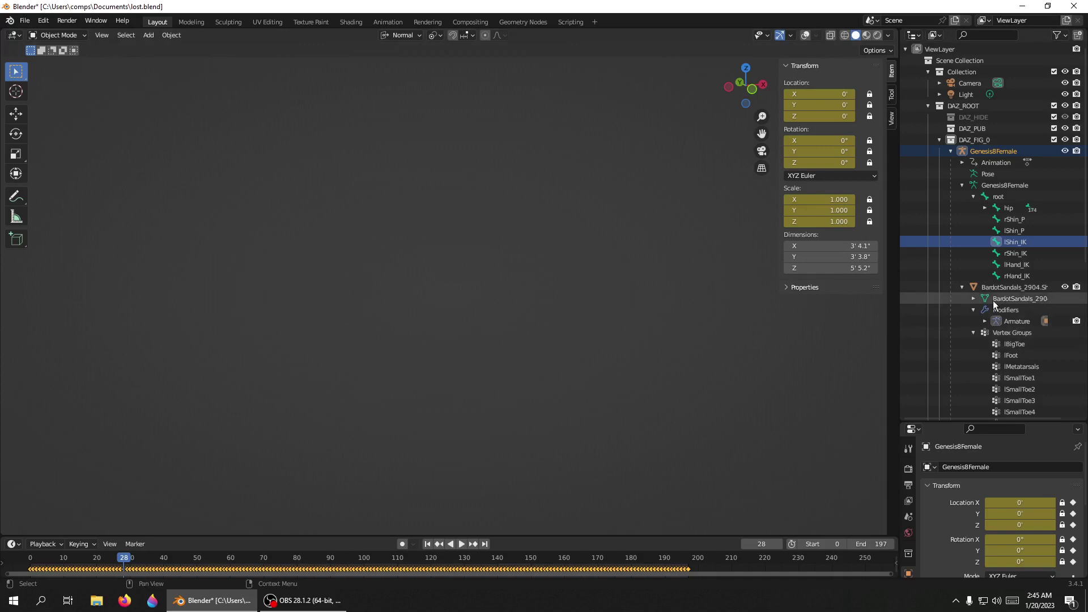
Pick the lMetatarsals vertex group of the BardotSandals_2904 mesh, bring all objects into view by selecting everything, and clear the selection
scroll(993, 304, down, 3)
scroll(993, 300, down, 8)
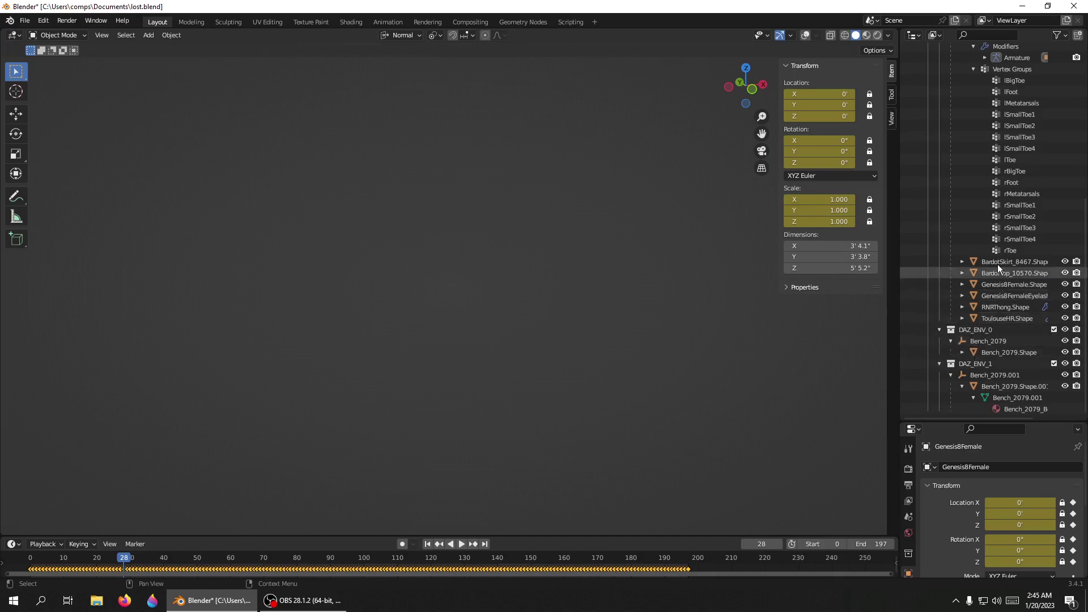
scroll(987, 229, up, 3)
scroll(986, 229, up, 1)
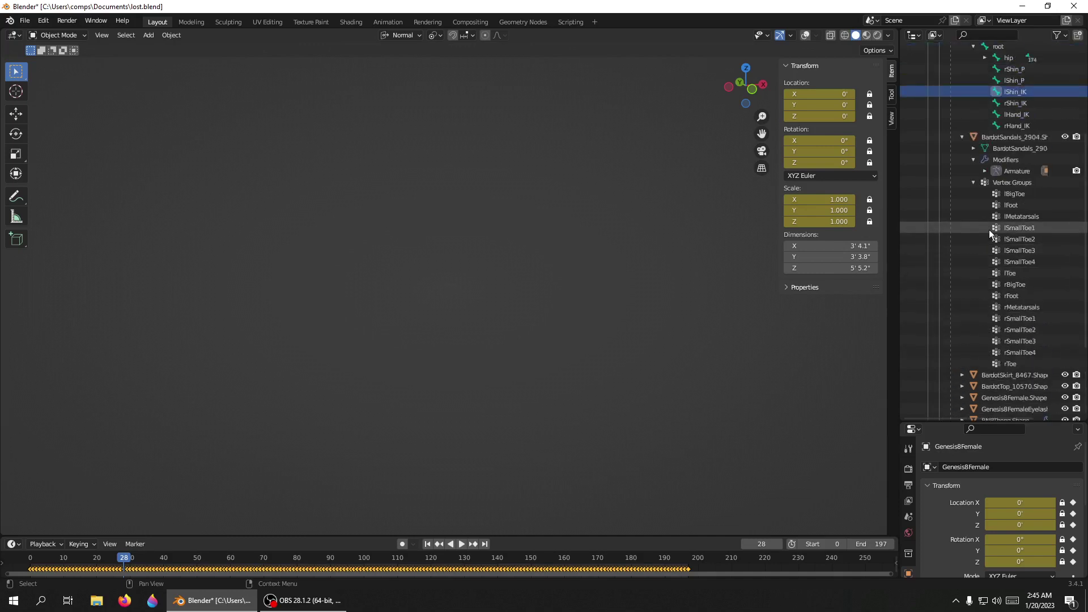
click(1014, 216)
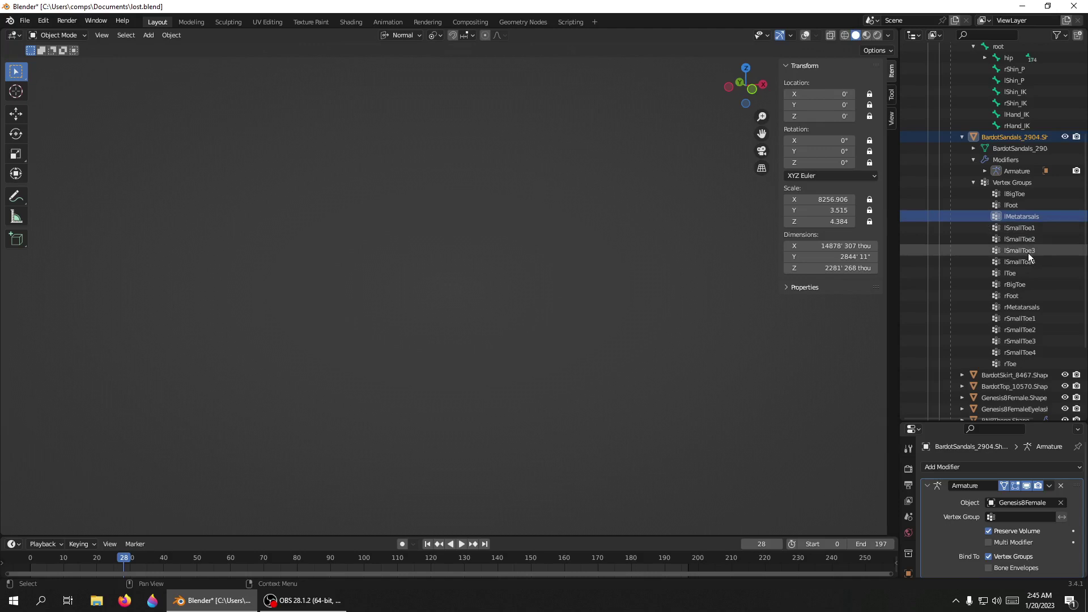
key(a)
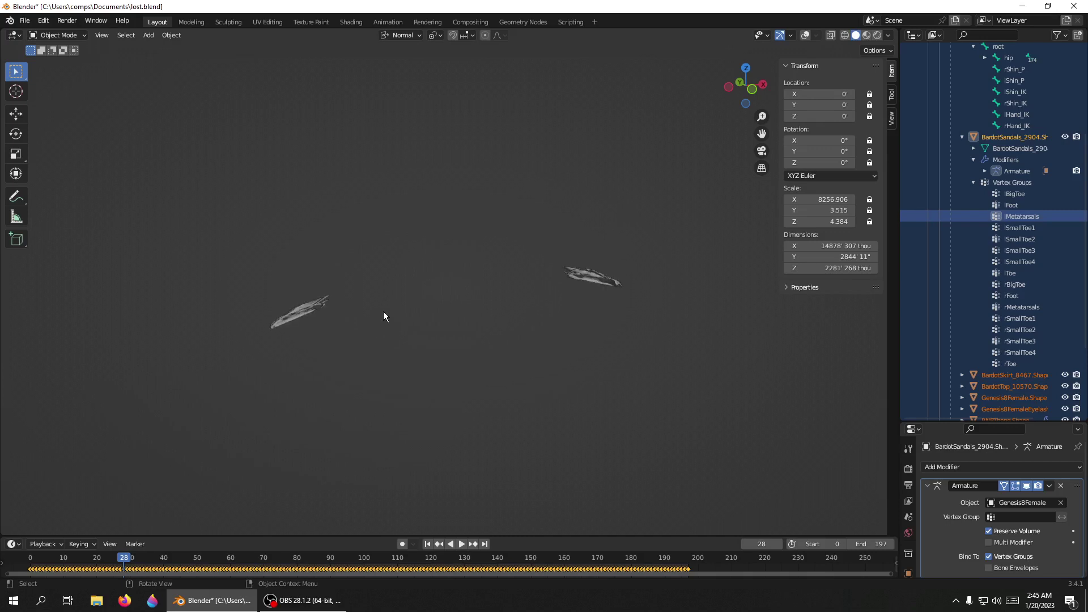
click(601, 333)
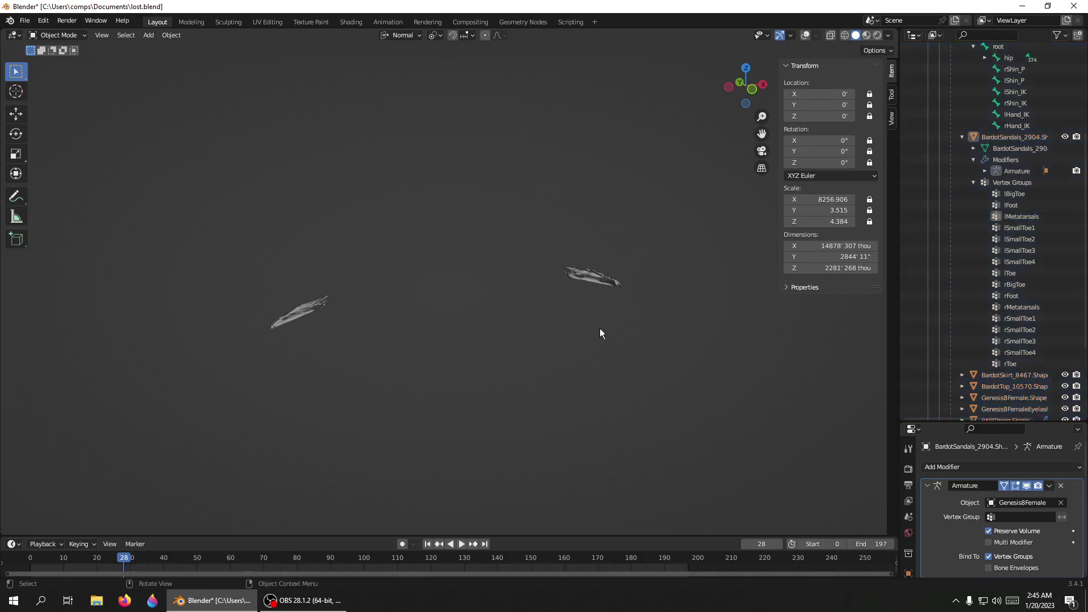
Turn on the viewport overlays and delete the BardotSandals_2904 mesh
click(603, 278)
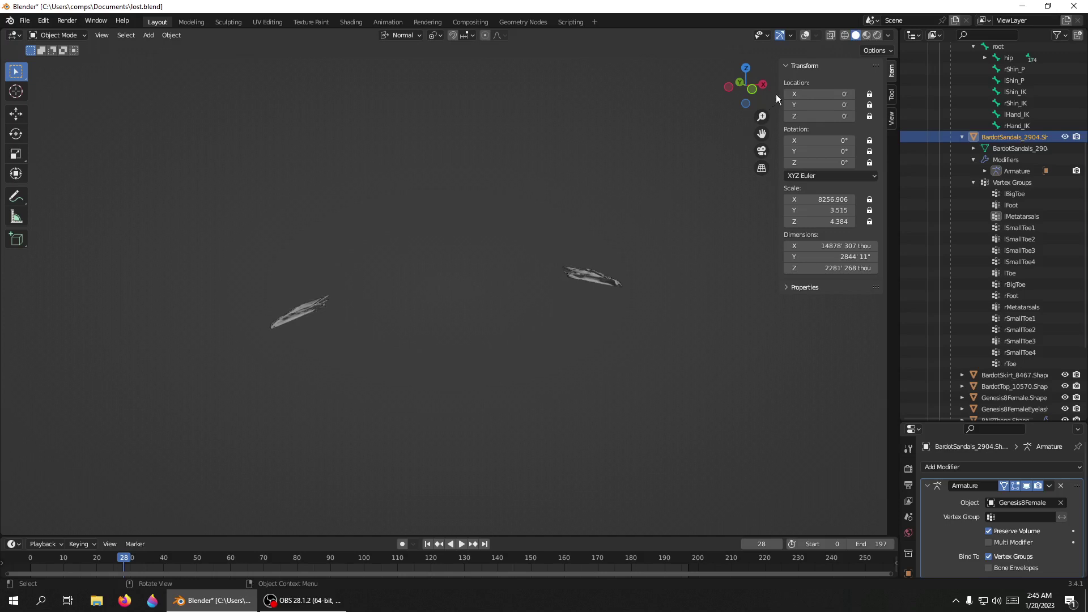
click(806, 35)
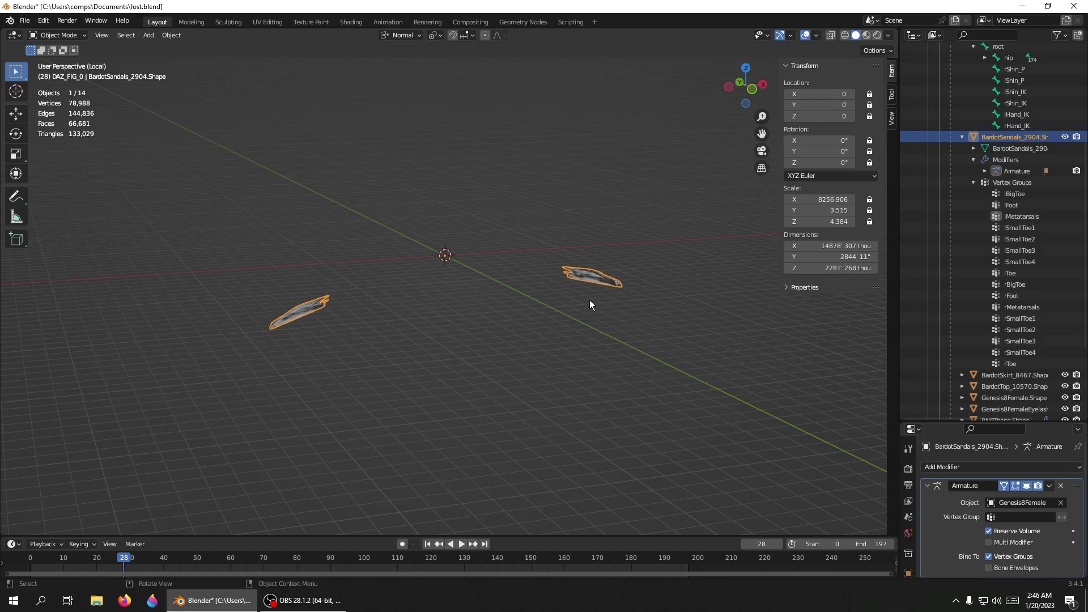
scroll(595, 296, up, 3)
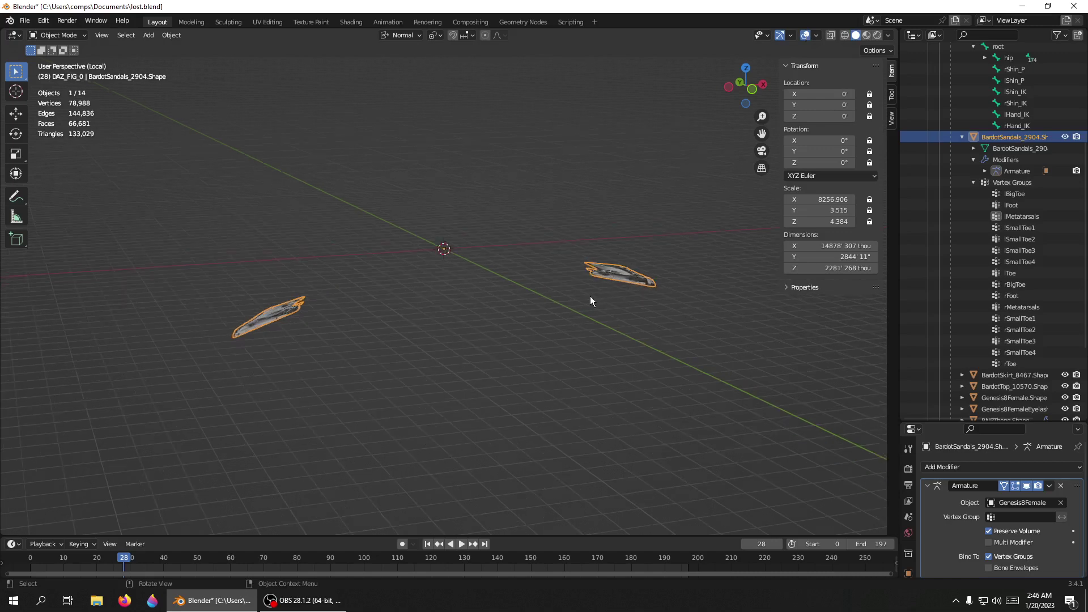
scroll(612, 310, down, 3)
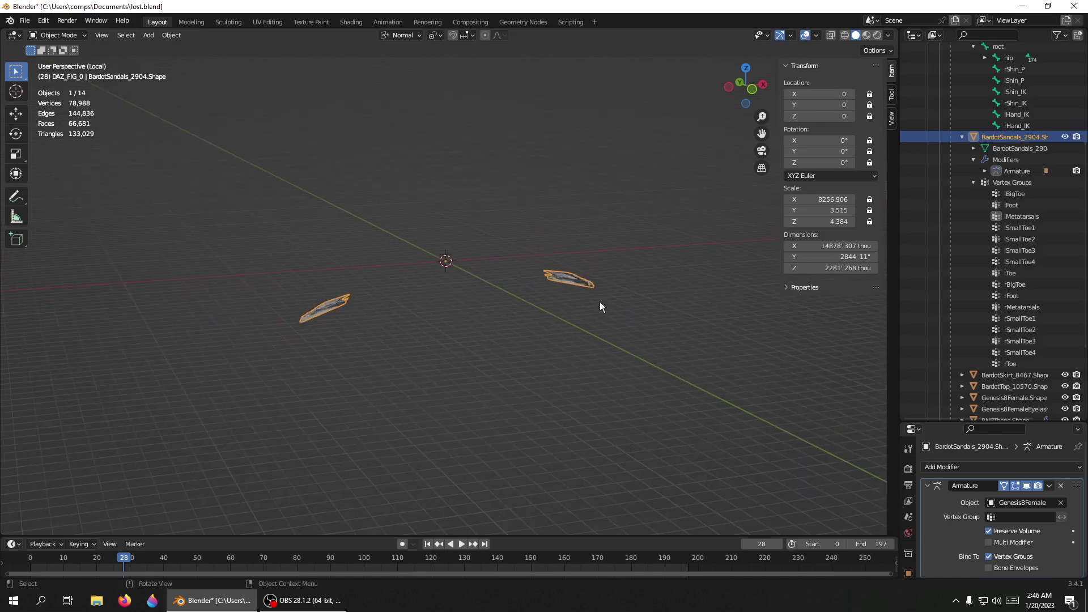
key(Delete)
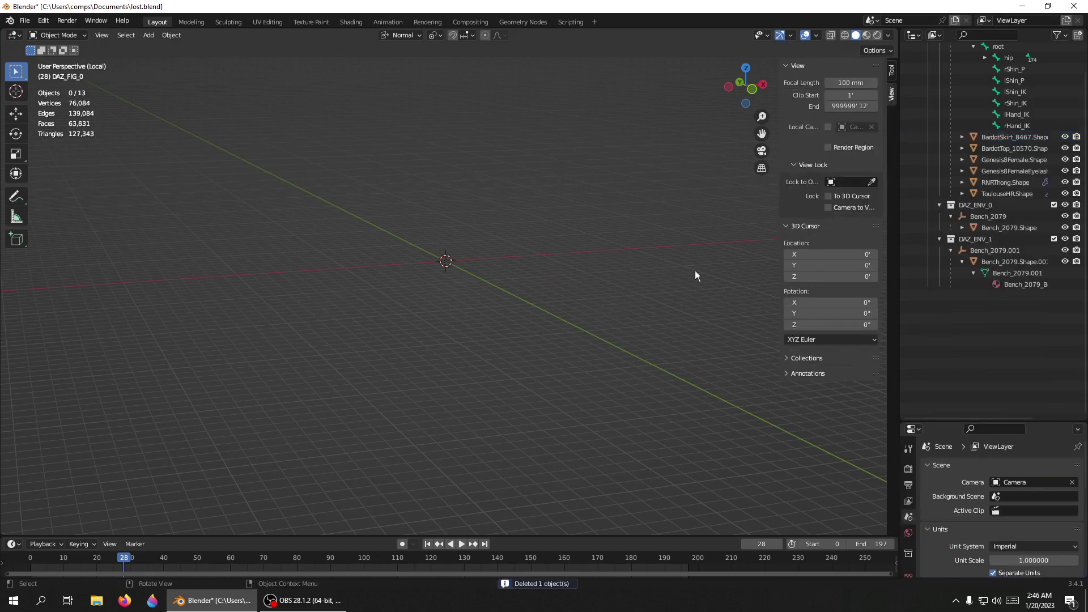
Pick the Genesis8Female armature, select all objects, toggle Local View to bring the whole scene into view, and clear the selection
scroll(920, 232, up, 5)
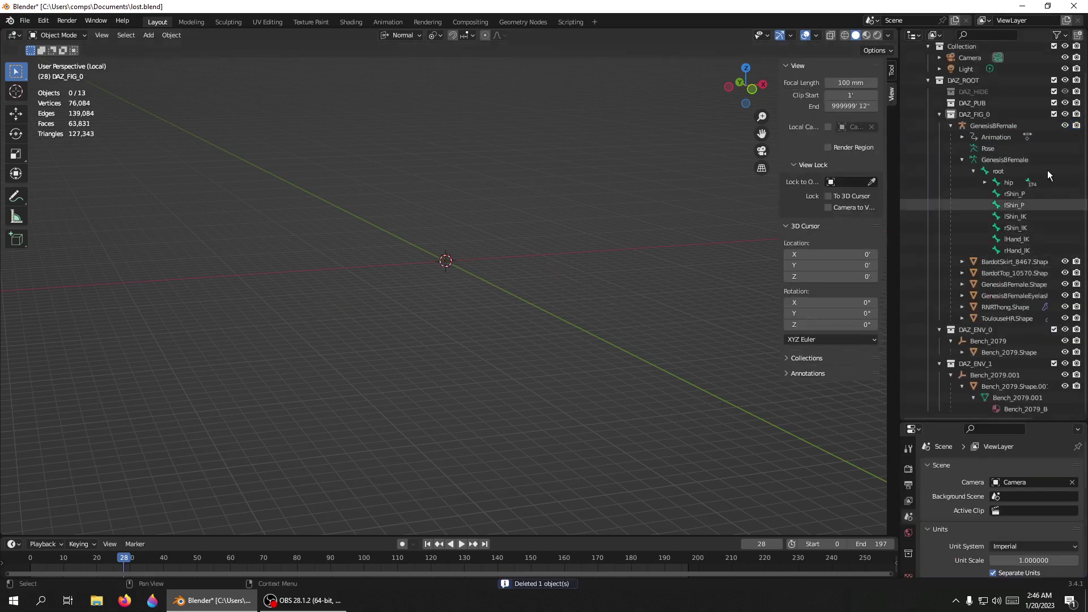
click(1005, 127)
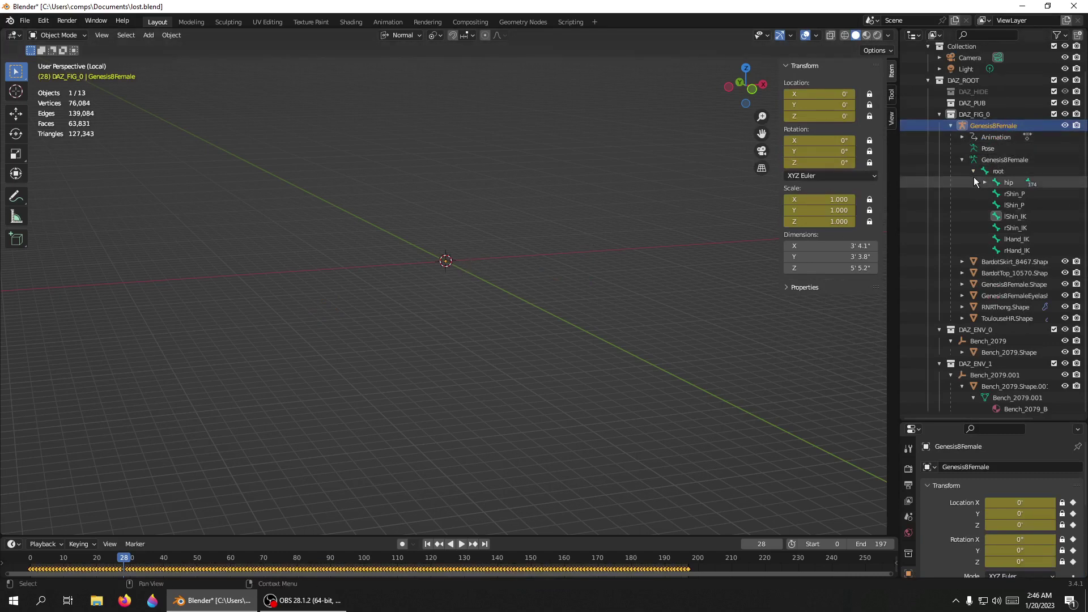
key(a)
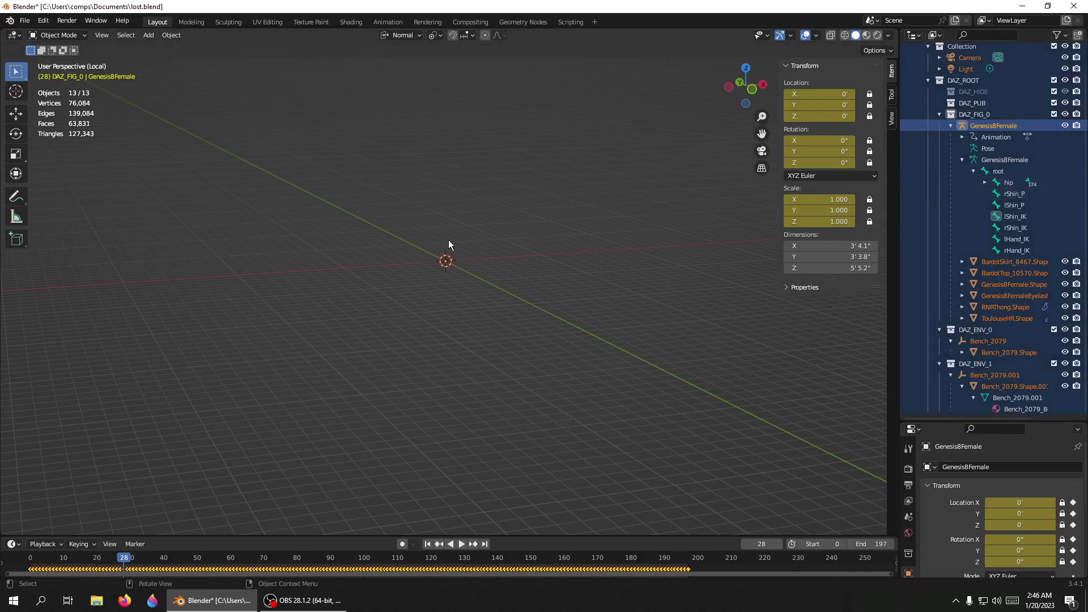
key(KP_Divide)
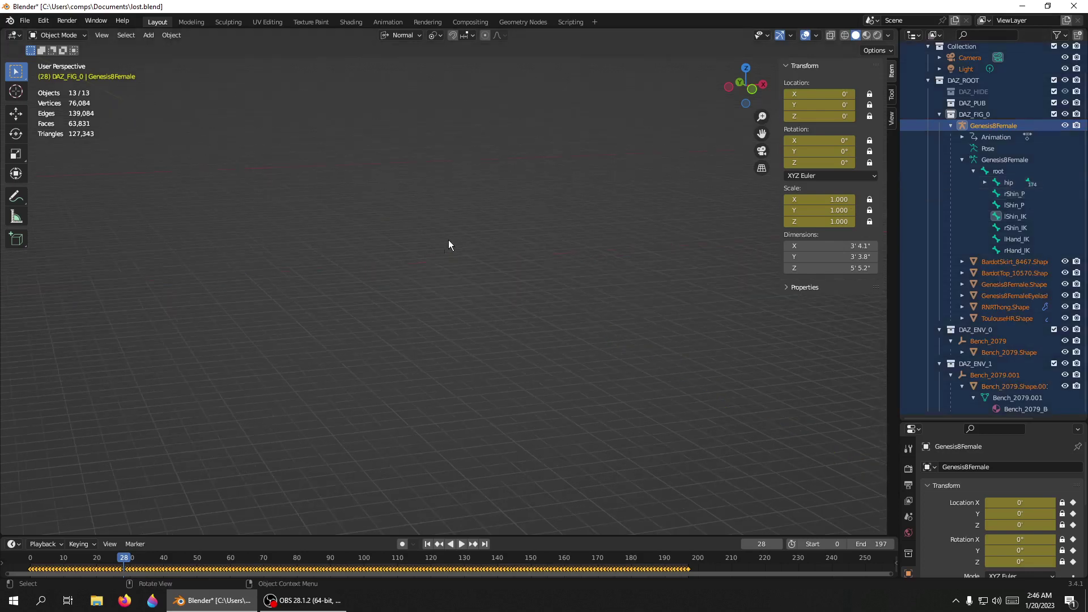
key(KP_Divide)
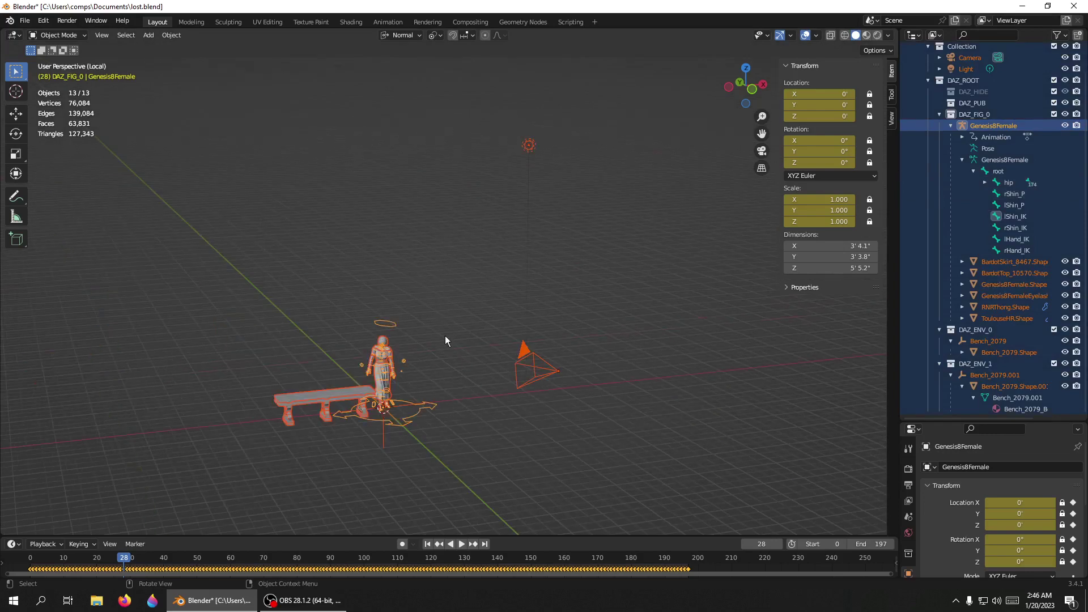
click(463, 370)
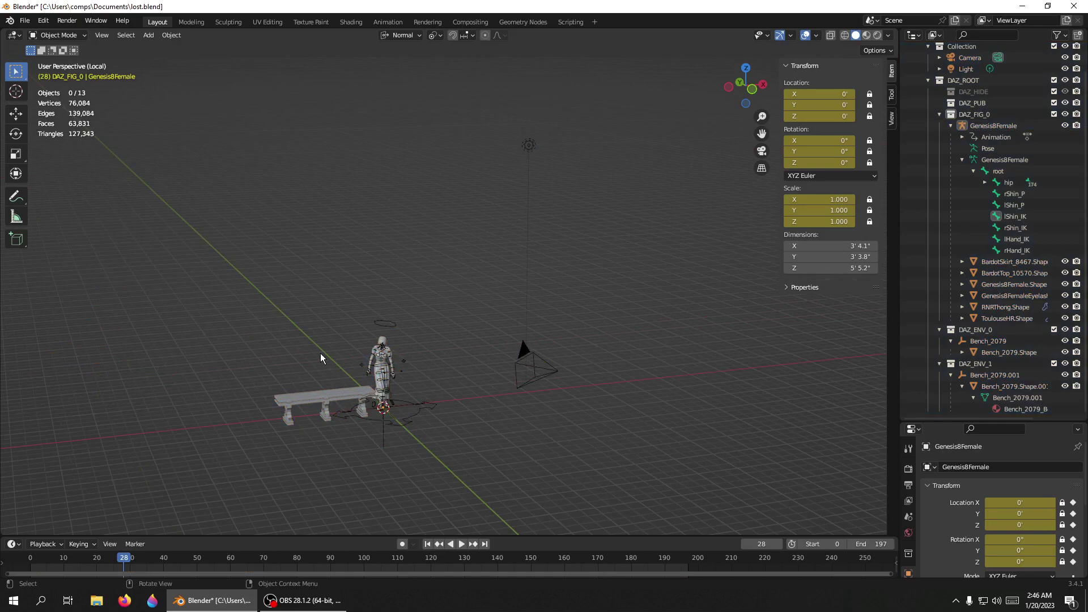
Check the scene through the camera and return to the user perspective view
middle_drag(271, 426, 243, 440)
scroll(318, 421, down, 3)
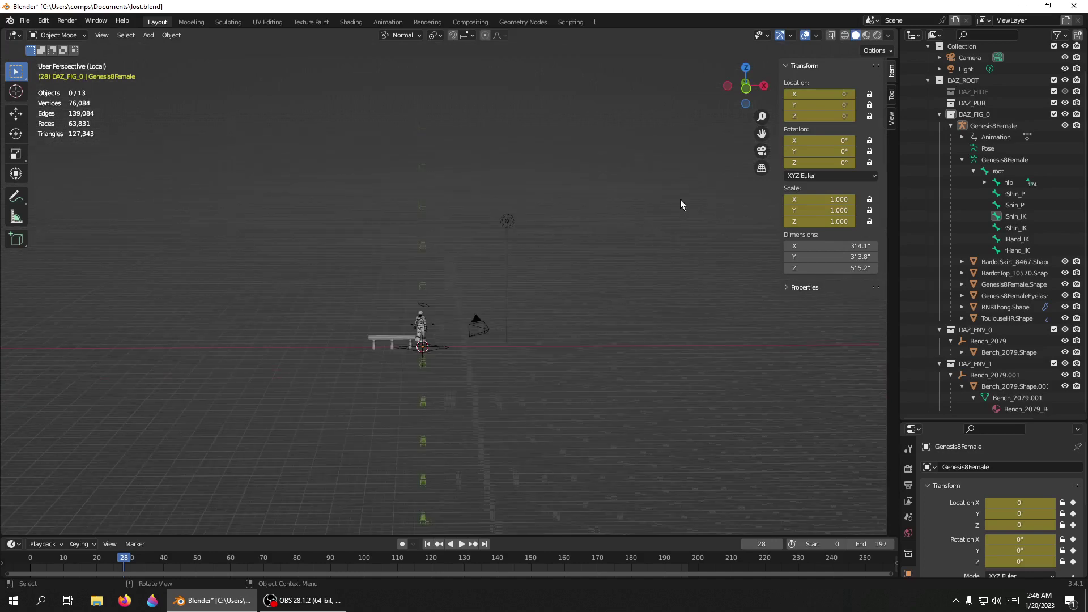
click(760, 151)
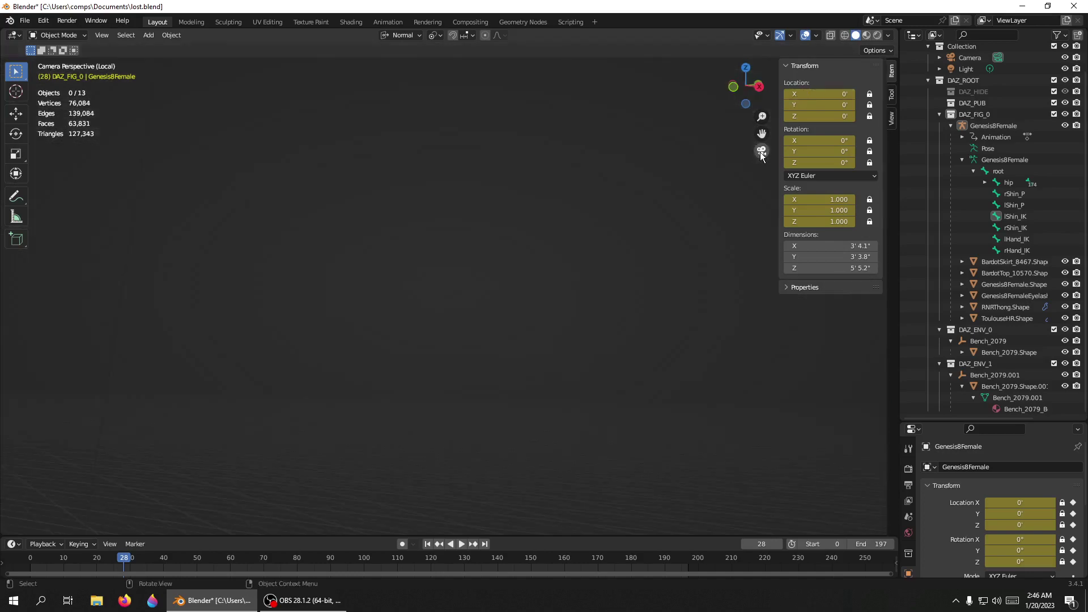
click(763, 153)
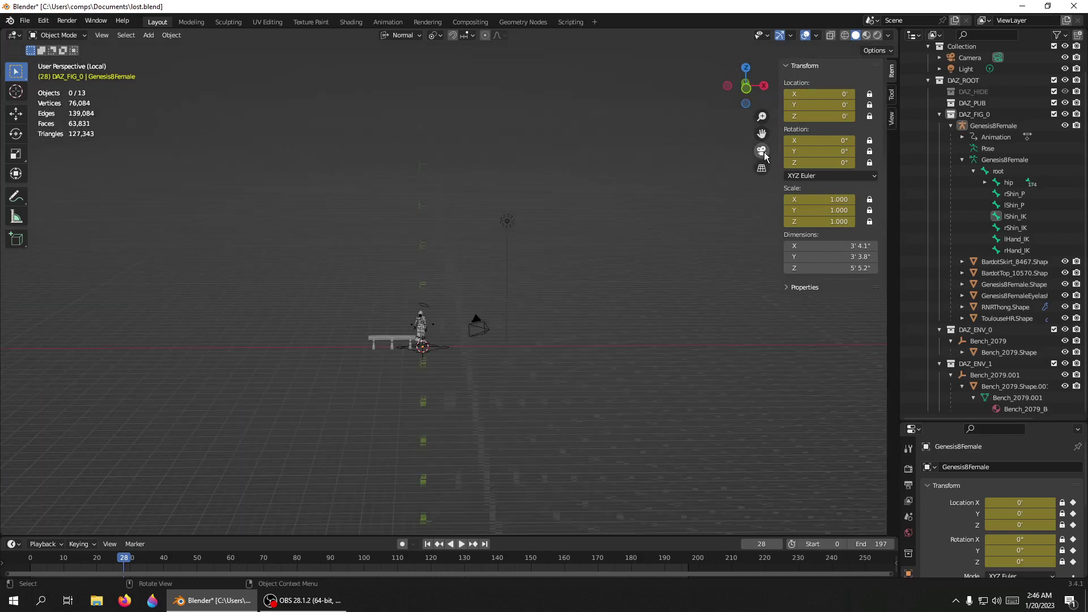
Select the Camera object, switch the viewport to Material Preview shading, and clear the selection
click(478, 332)
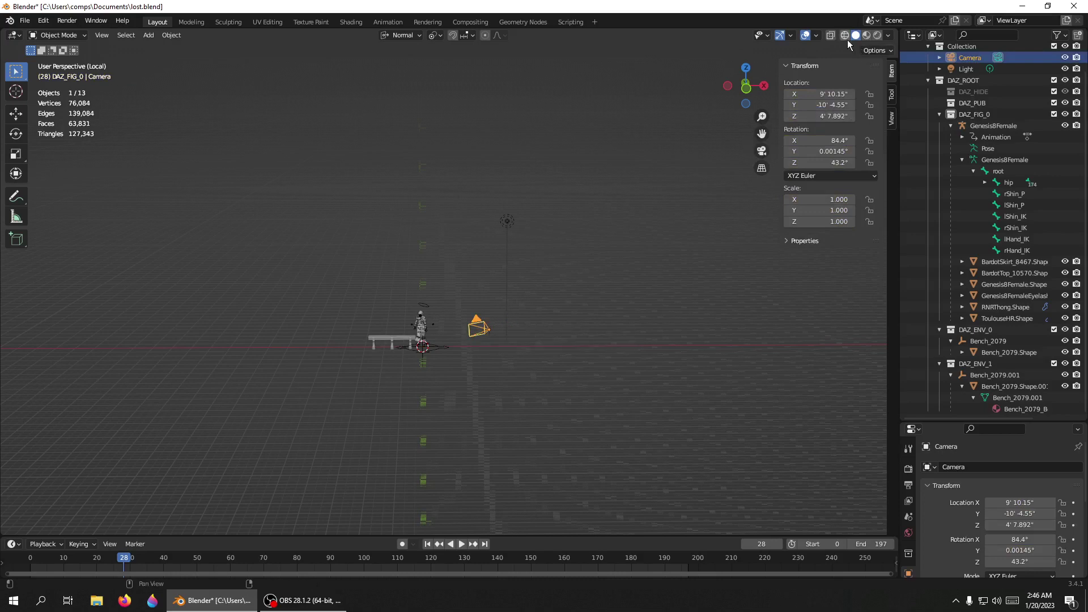
click(867, 36)
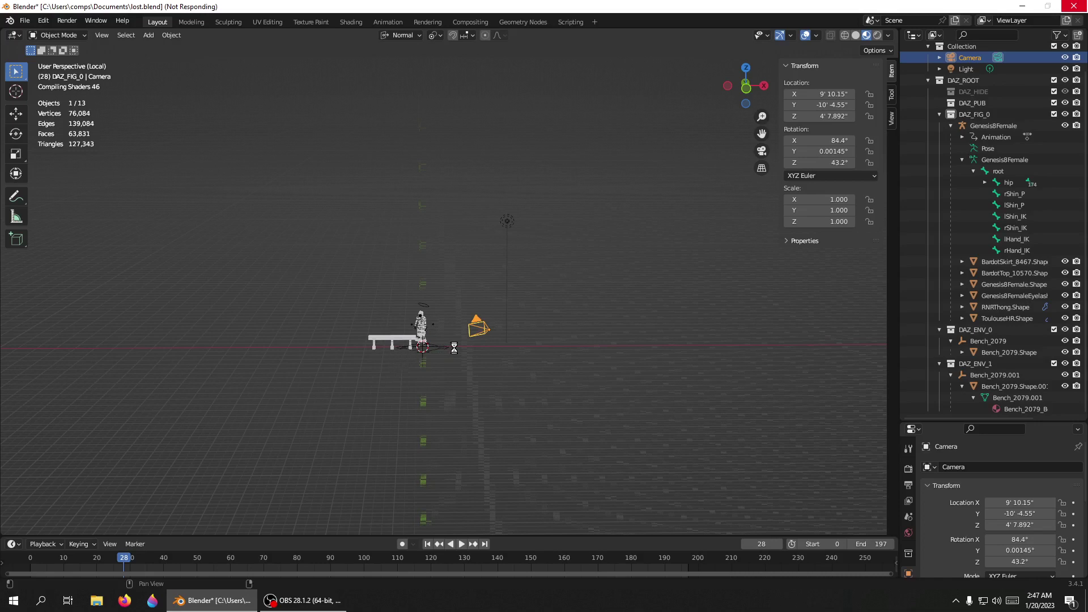
click(529, 329)
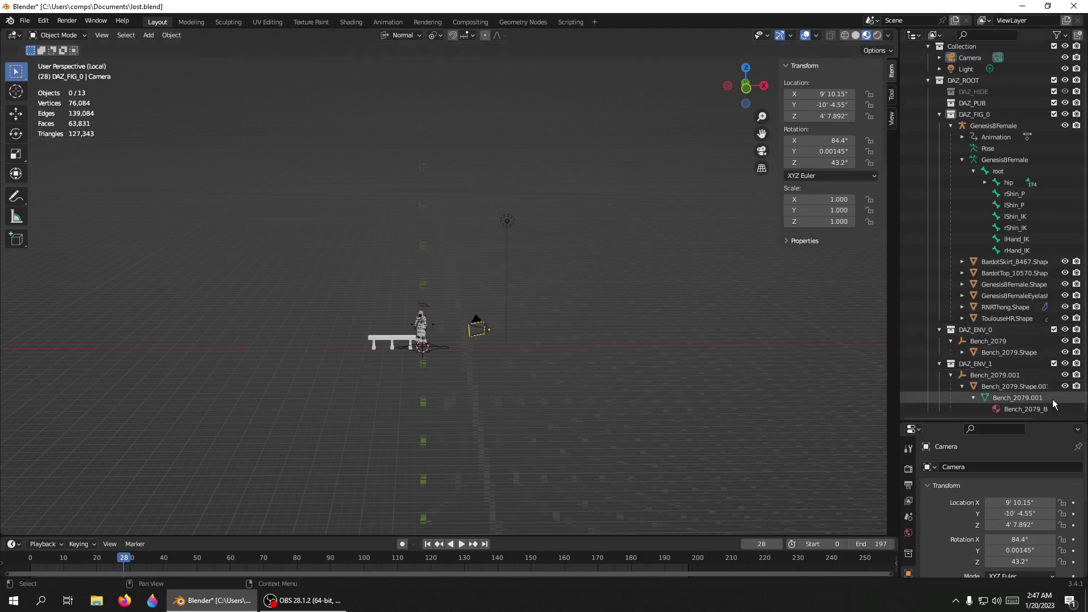
Select the Bench_2079.Shape.001 mesh through its mesh data, frame all objects, and frame the selected bench
click(1016, 410)
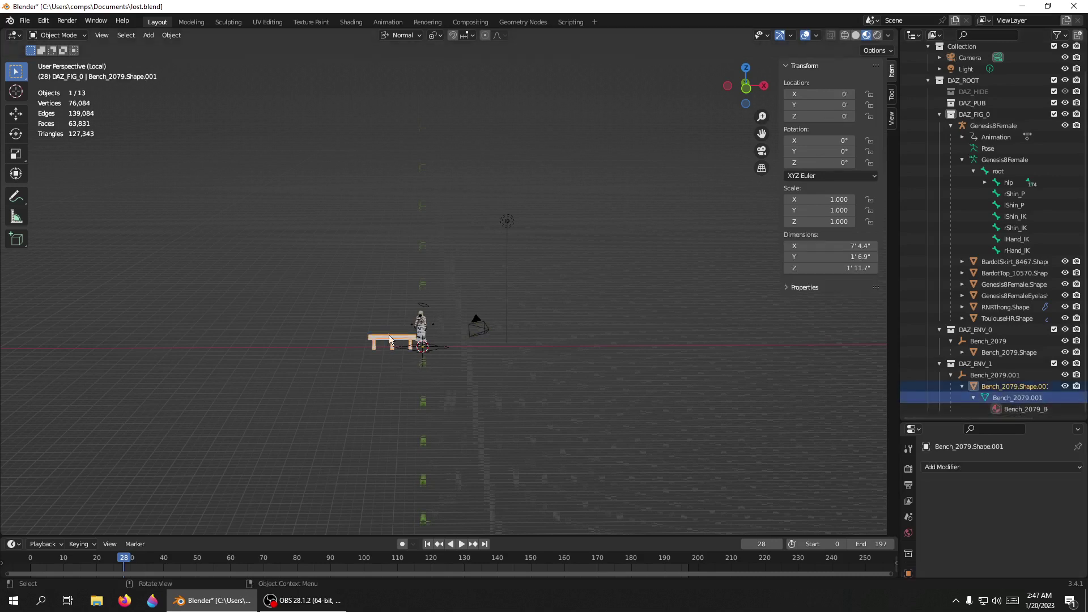
click(110, 36)
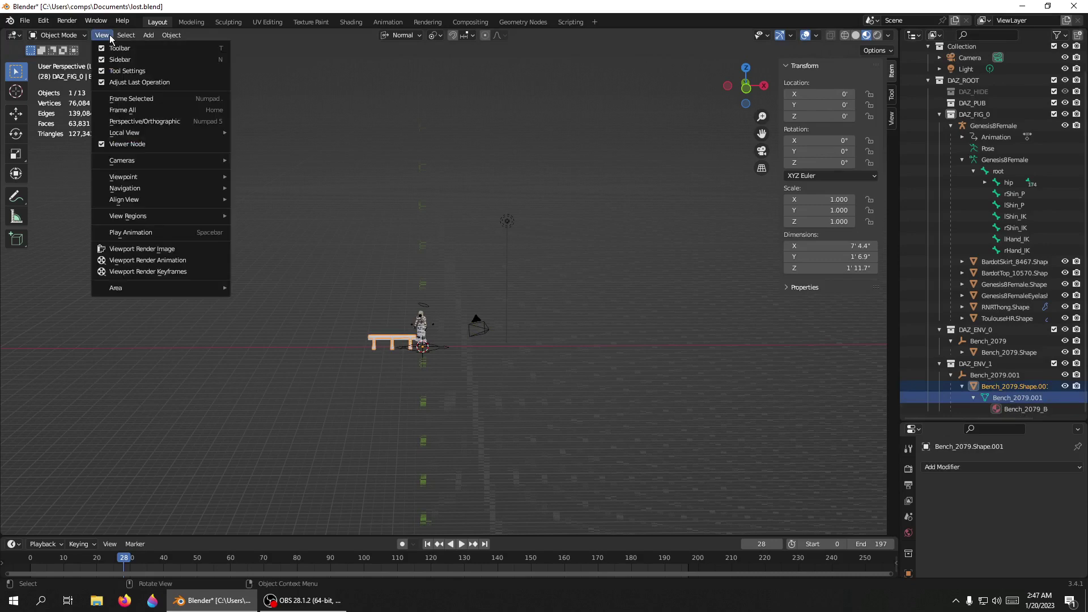
click(128, 110)
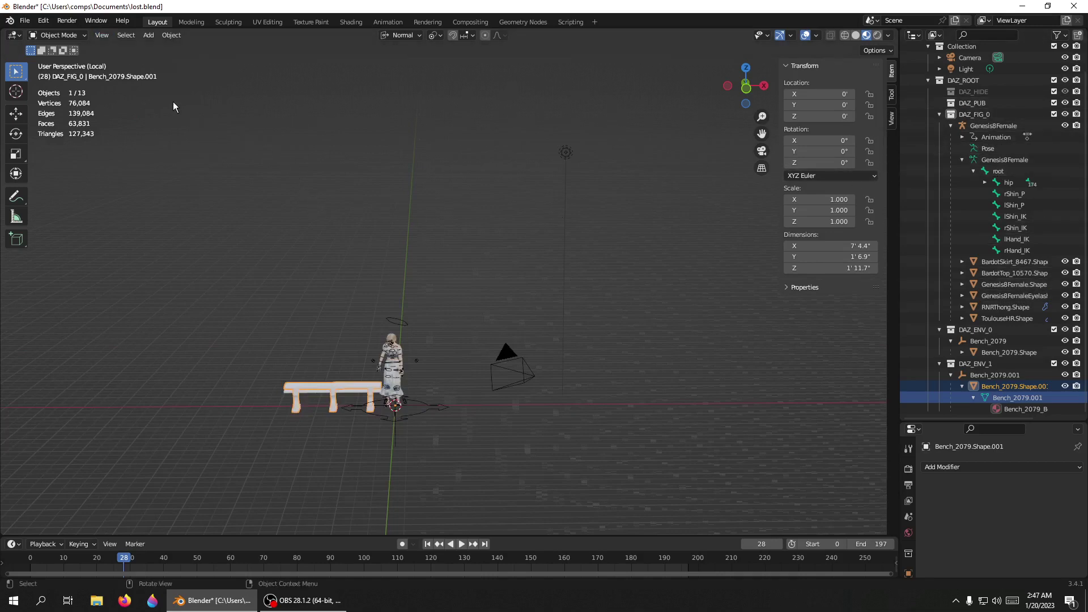
click(102, 36)
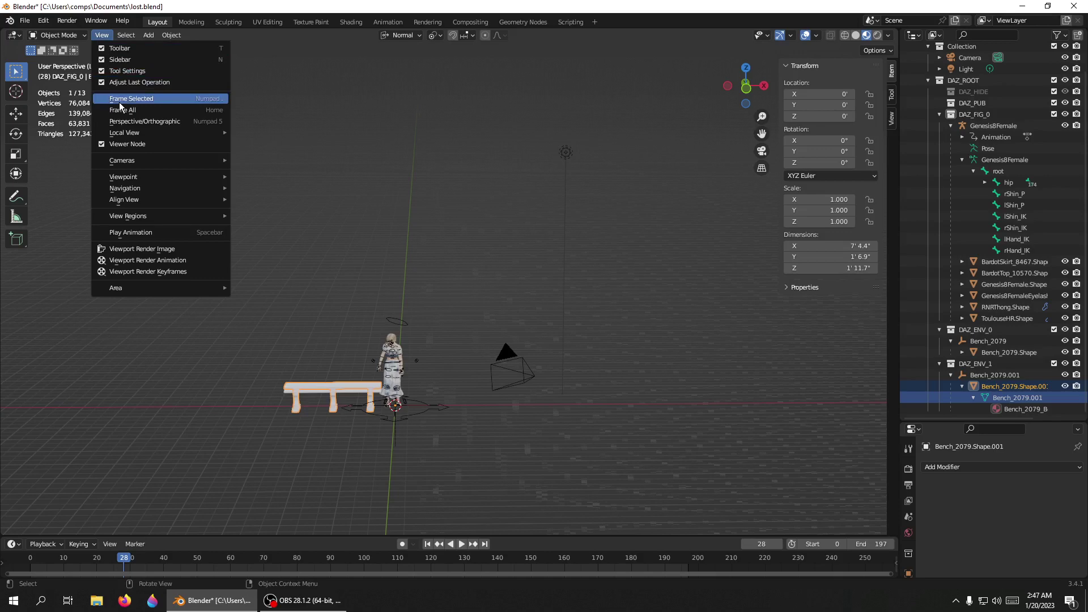
click(120, 101)
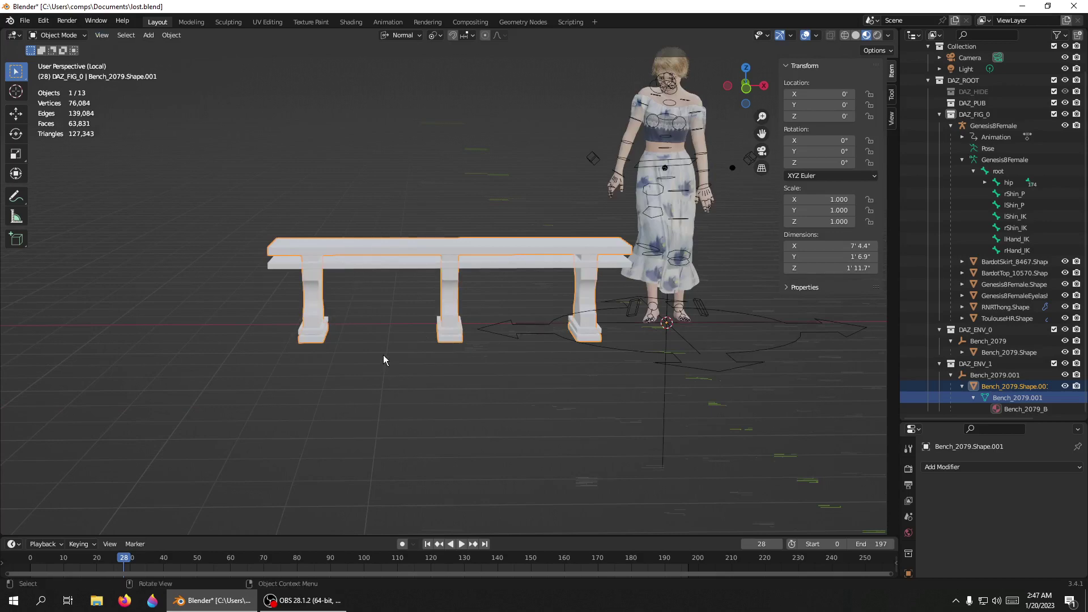
Select the lower bench Bench_2079.Shape, and box-select the Bench_2079 and Bench_2079.001 empties beside the figure's feet
click(376, 264)
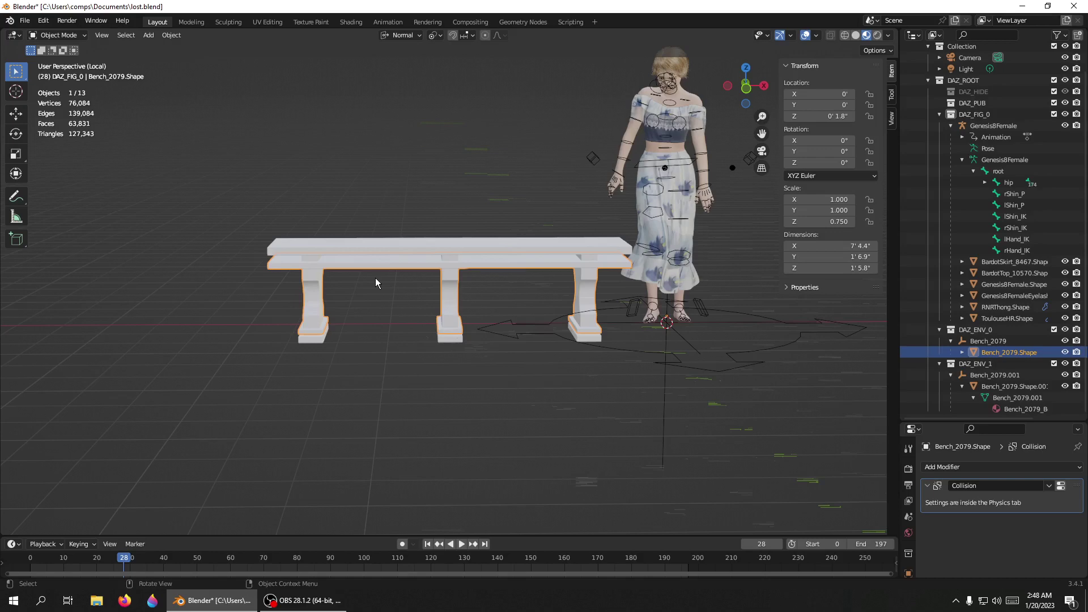
key(b)
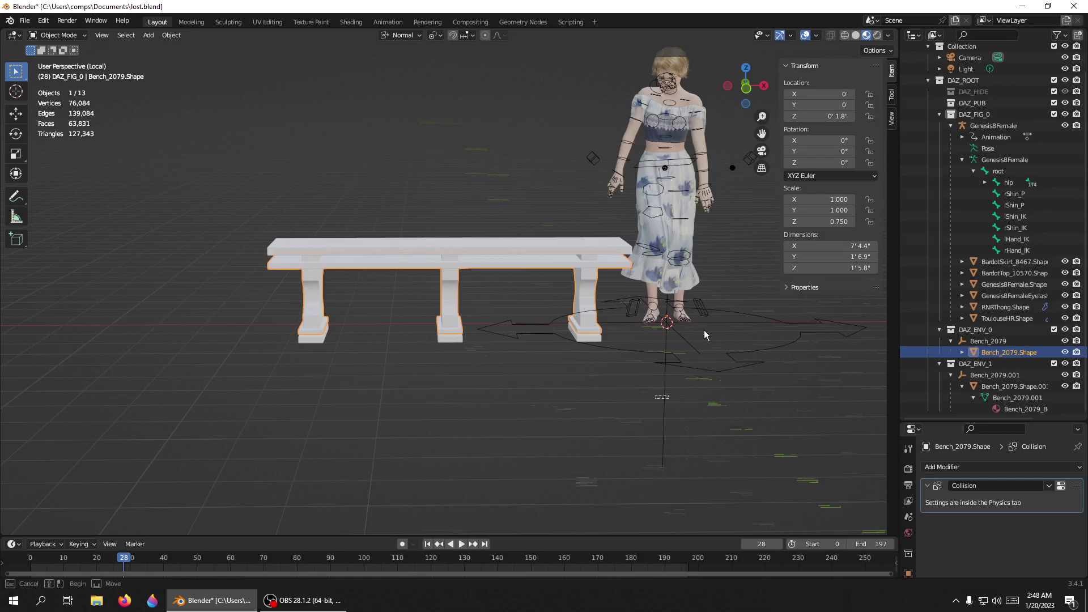
drag(704, 331, 759, 277)
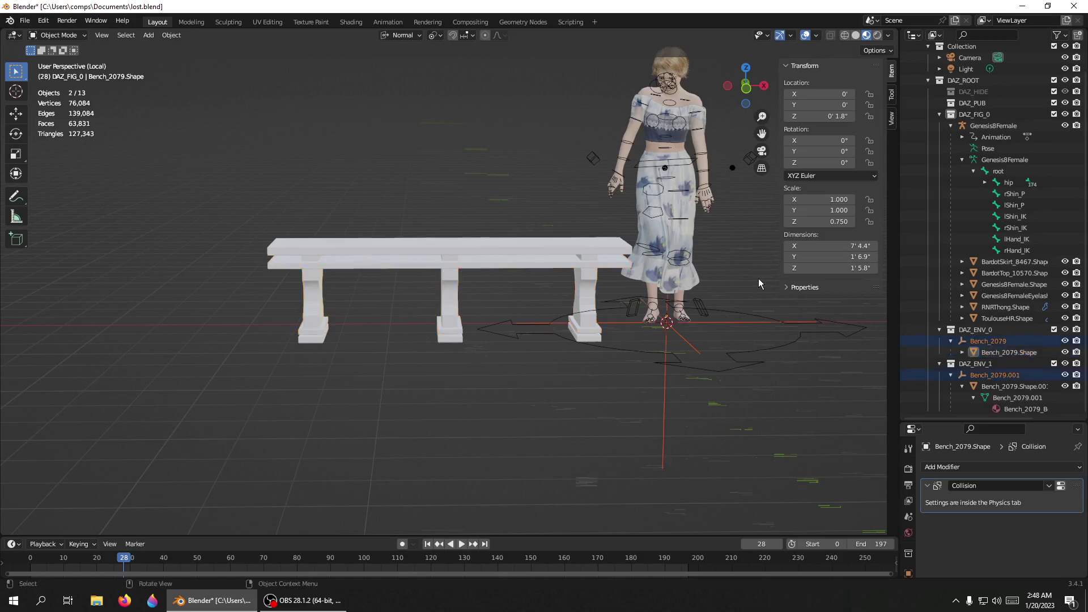
Play the animation up to frame 40 and set the playback sync to Frame Dropping
click(463, 545)
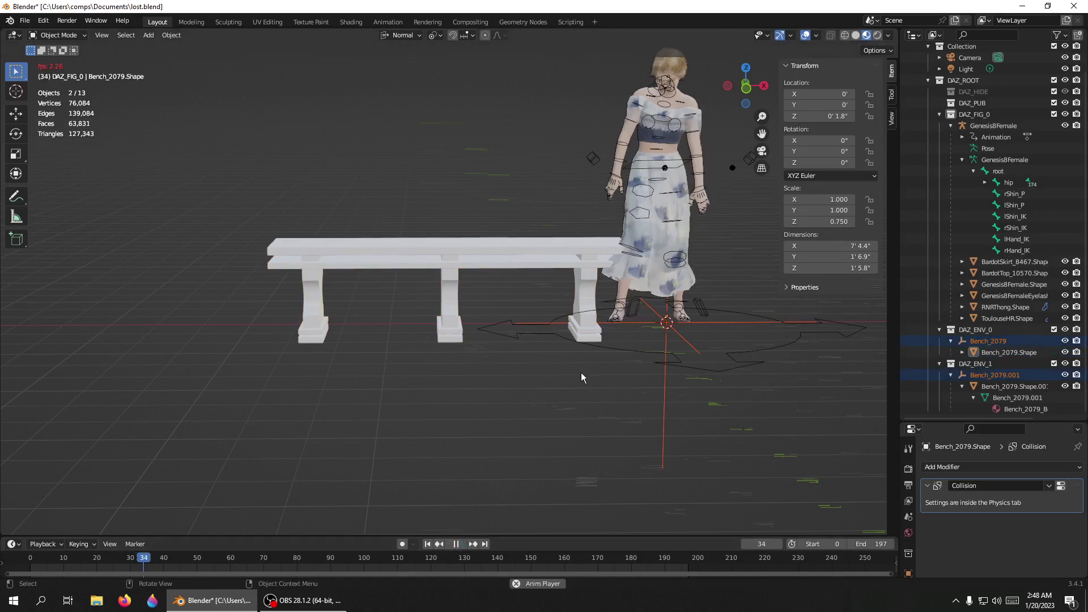
click(455, 544)
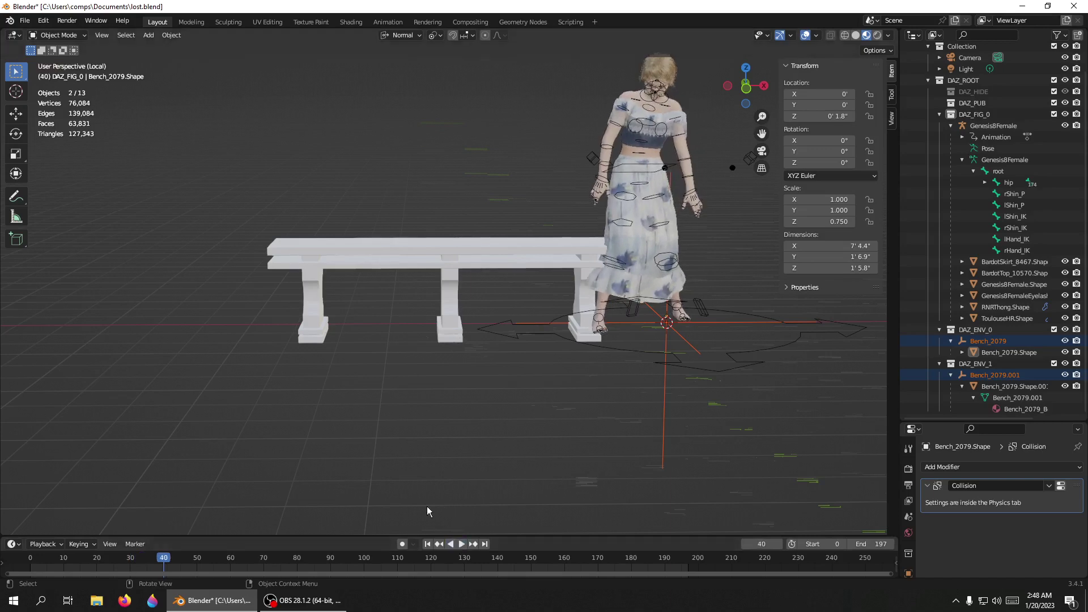
click(14, 544)
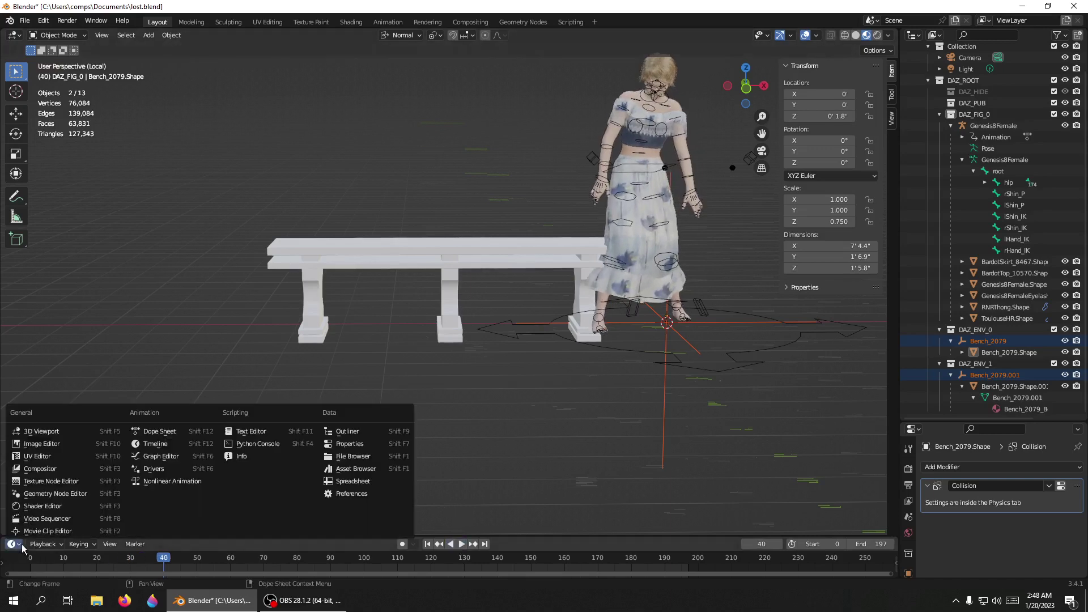
click(62, 545)
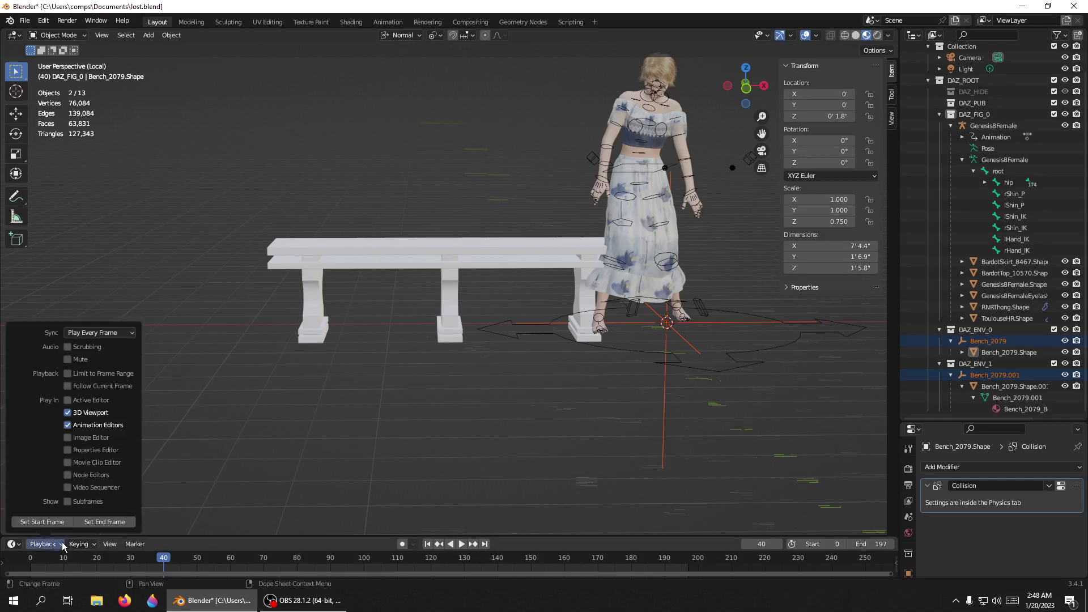
click(122, 334)
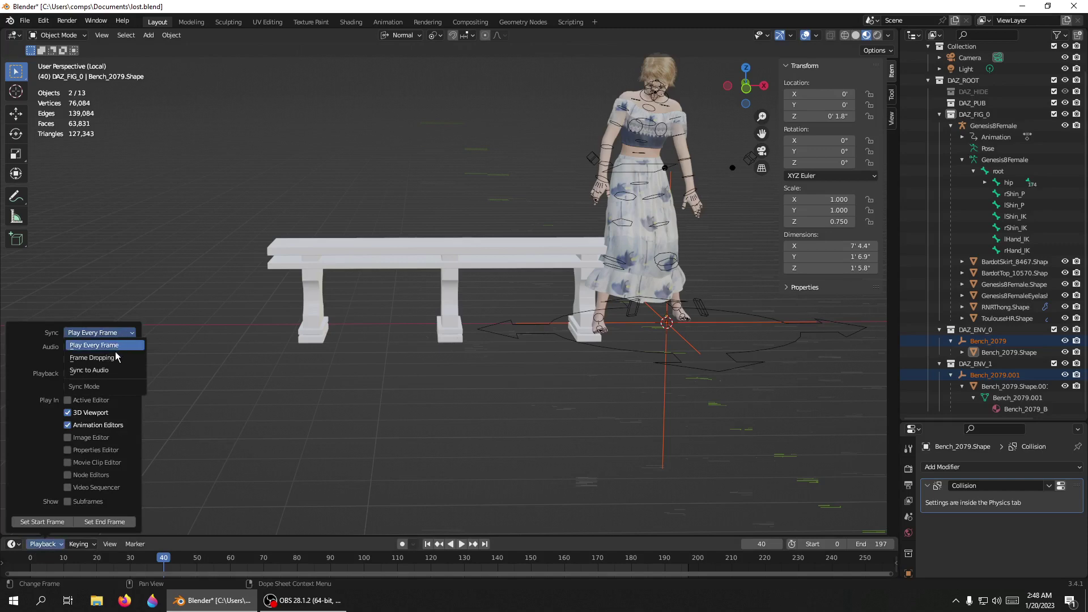
click(112, 358)
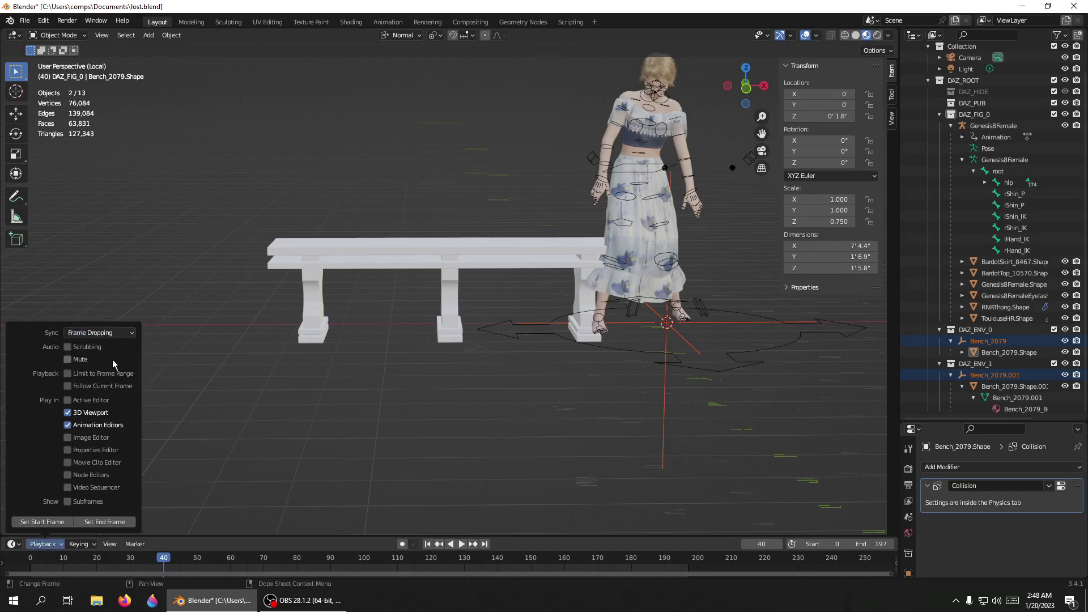
Play the animation up to frame 123 and select the upper bench, Bench_2079.Shape.001
click(459, 543)
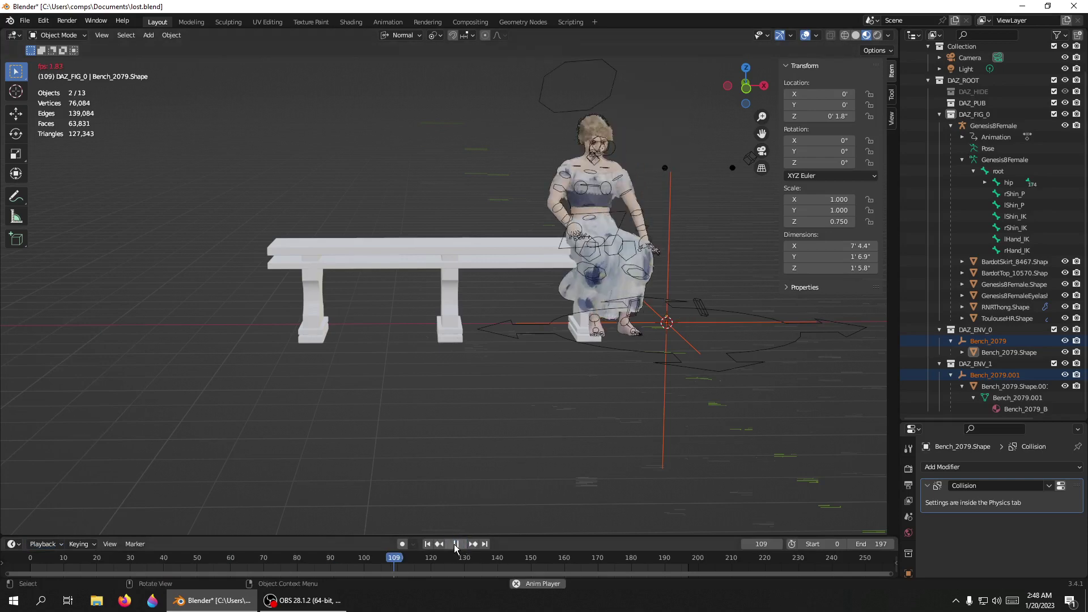
key(space)
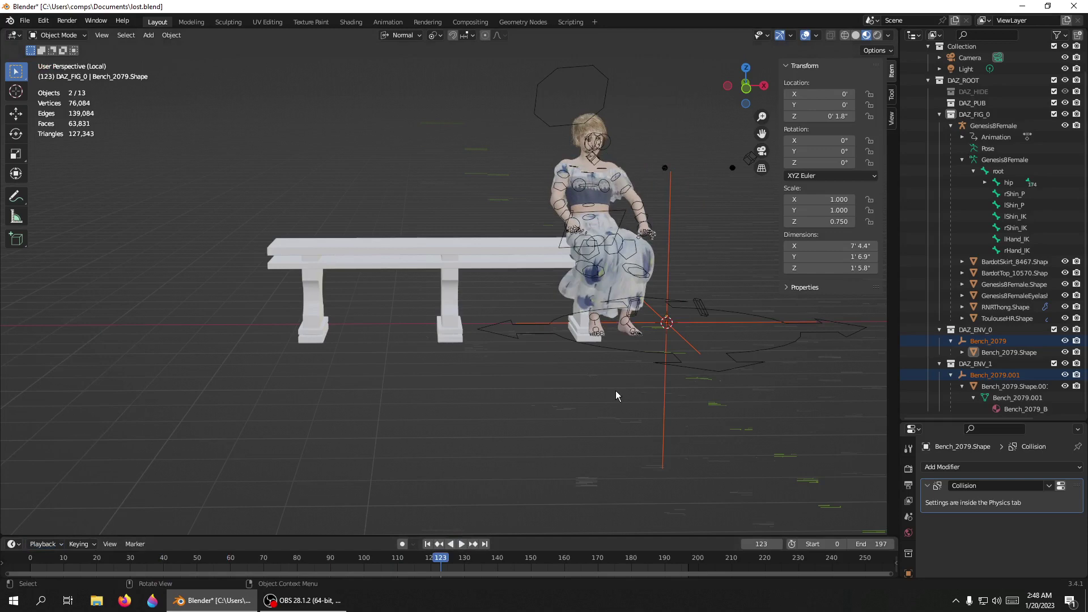
middle_drag(615, 390, 478, 325)
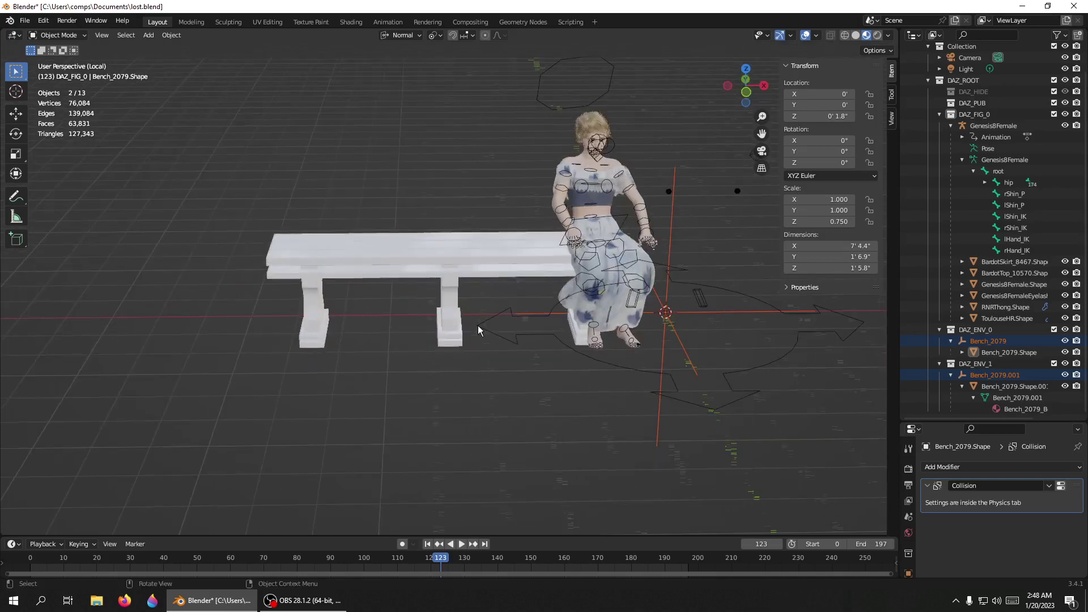
click(466, 259)
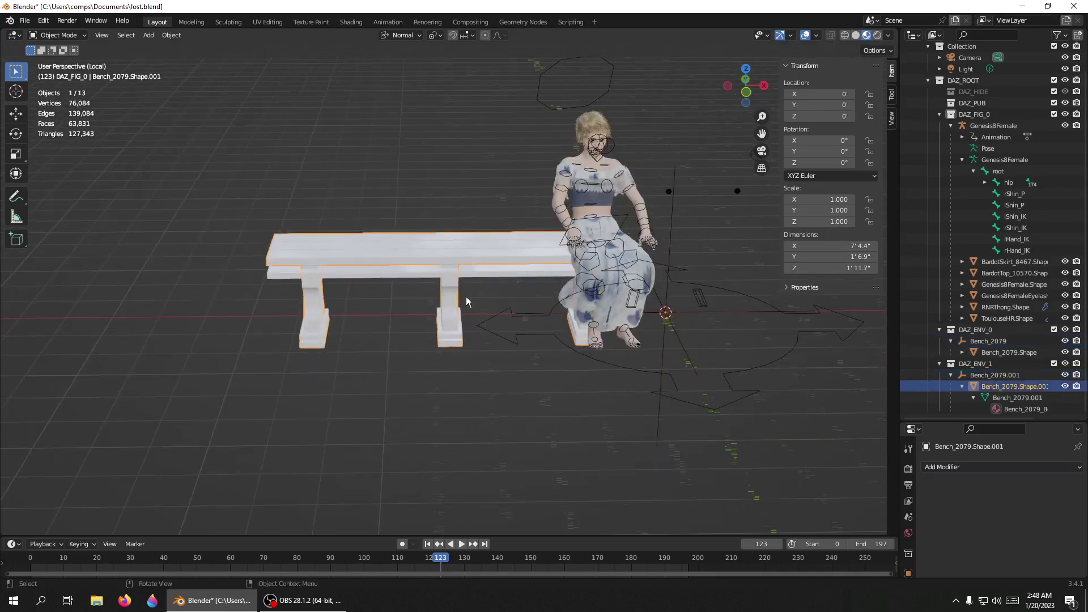
Delete the upper bench, play the animation through to check the scene, and jump to the end frame 197
key(Delete)
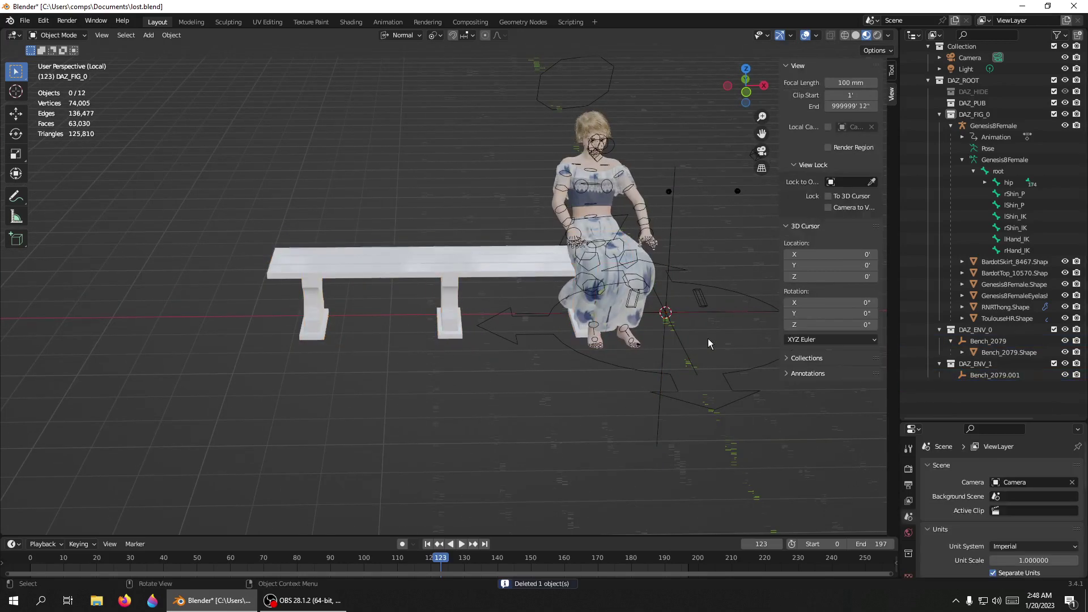
click(461, 544)
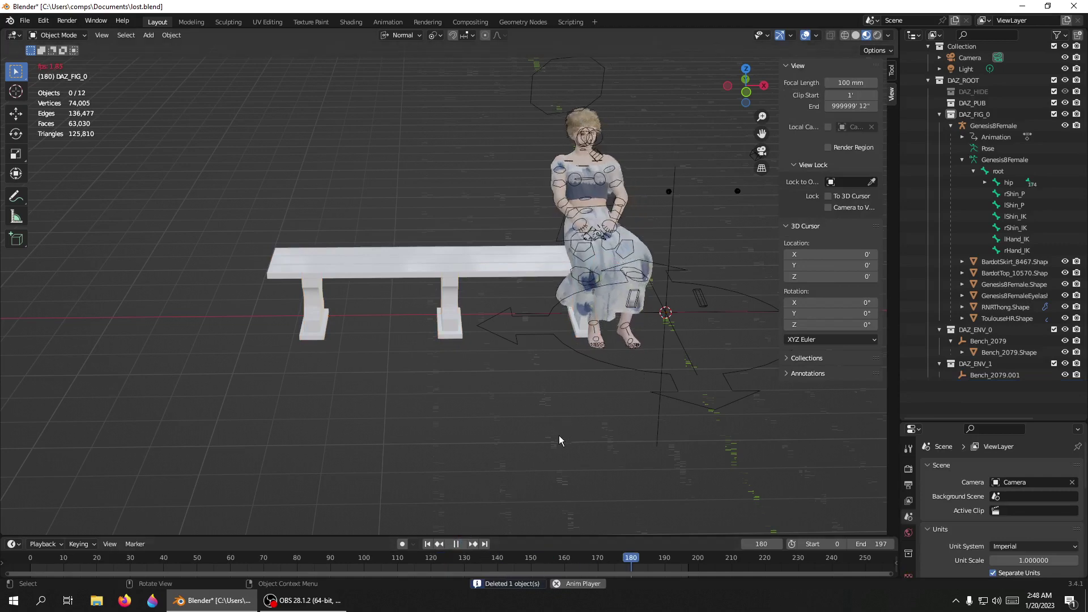
middle_drag(527, 404, 460, 372)
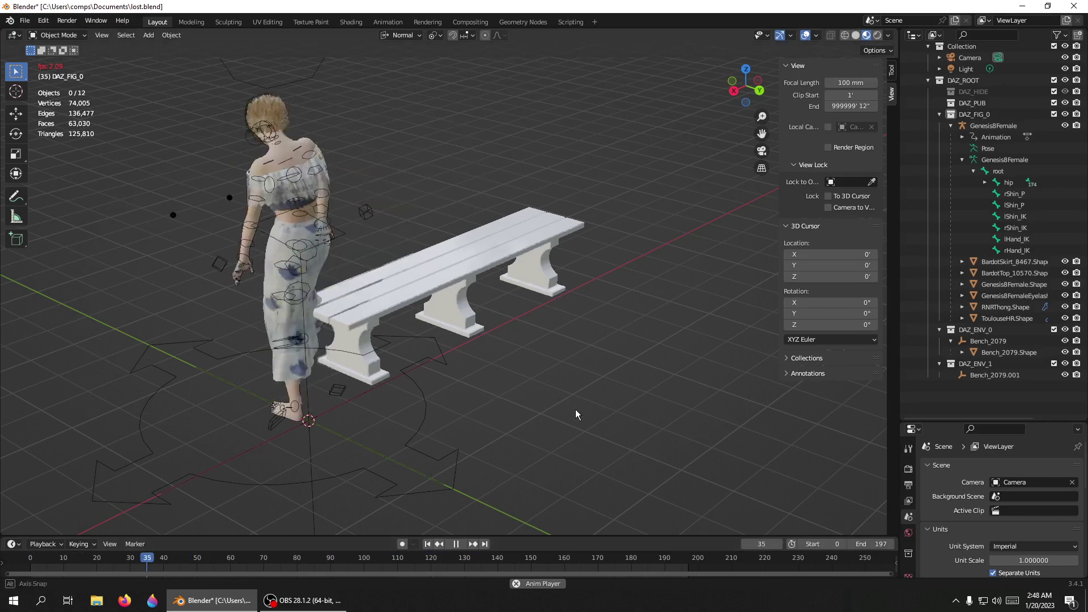
middle_drag(576, 410, 492, 424)
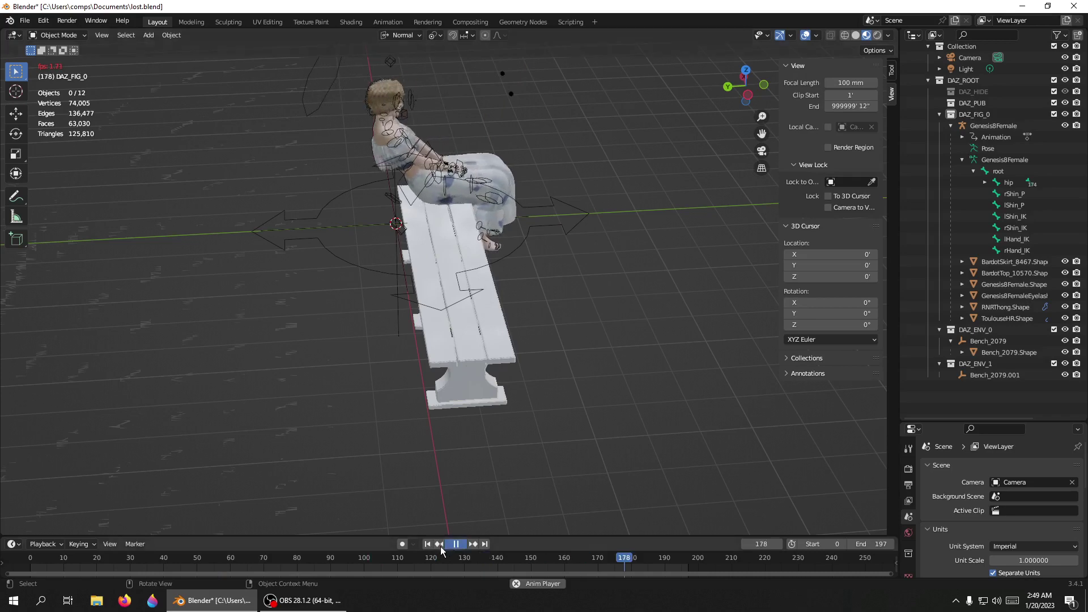
key(space)
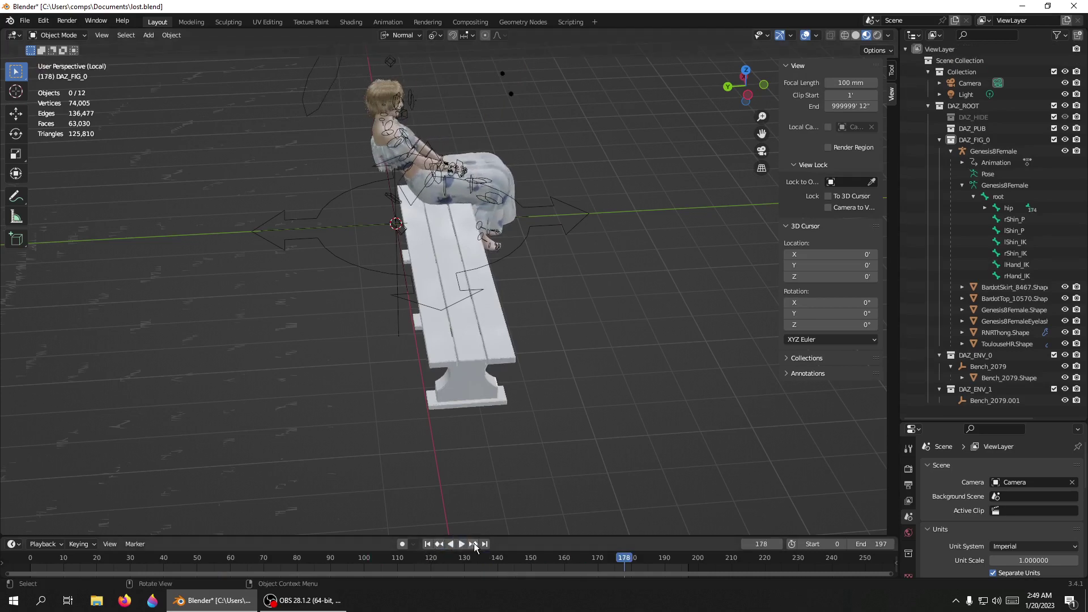
key(shift+Right)
middle_drag(581, 358, 474, 318)
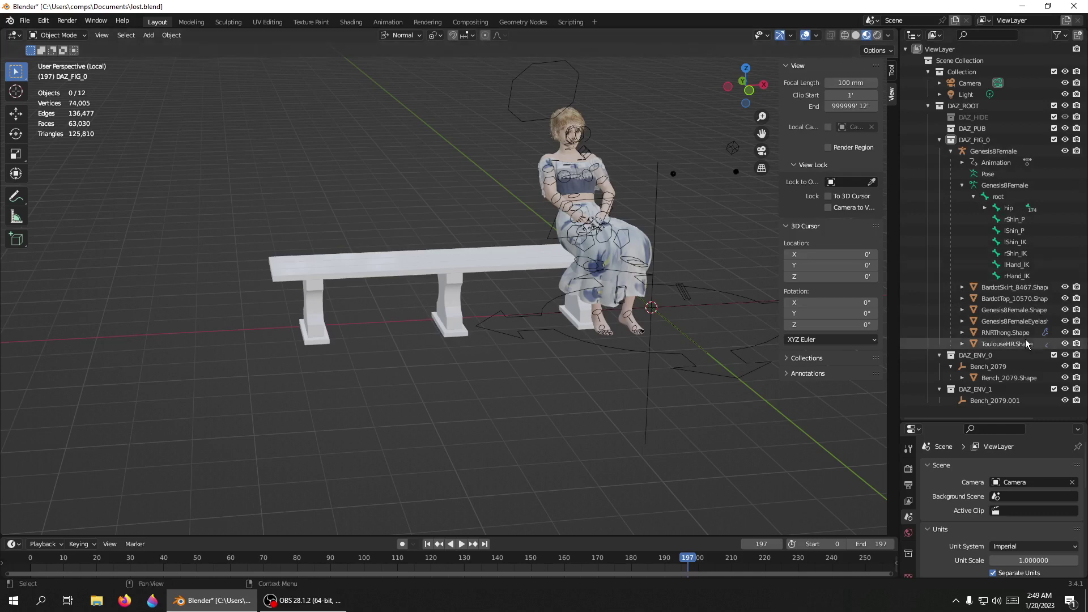
Select the BardotSkirt_8467.Shape mesh and frame it in the viewport
click(1012, 288)
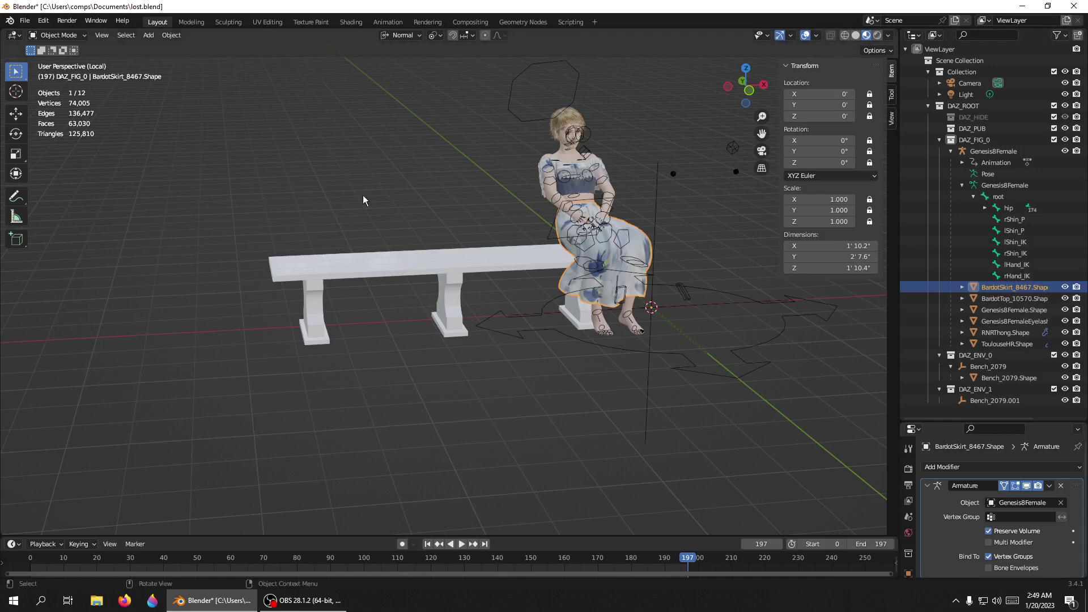
click(102, 35)
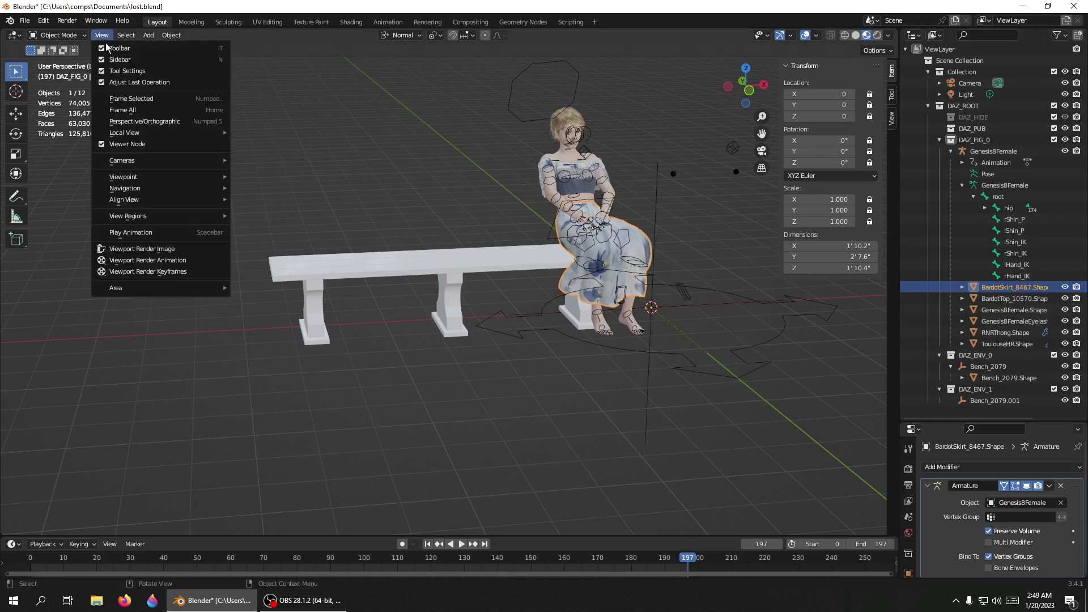
click(133, 102)
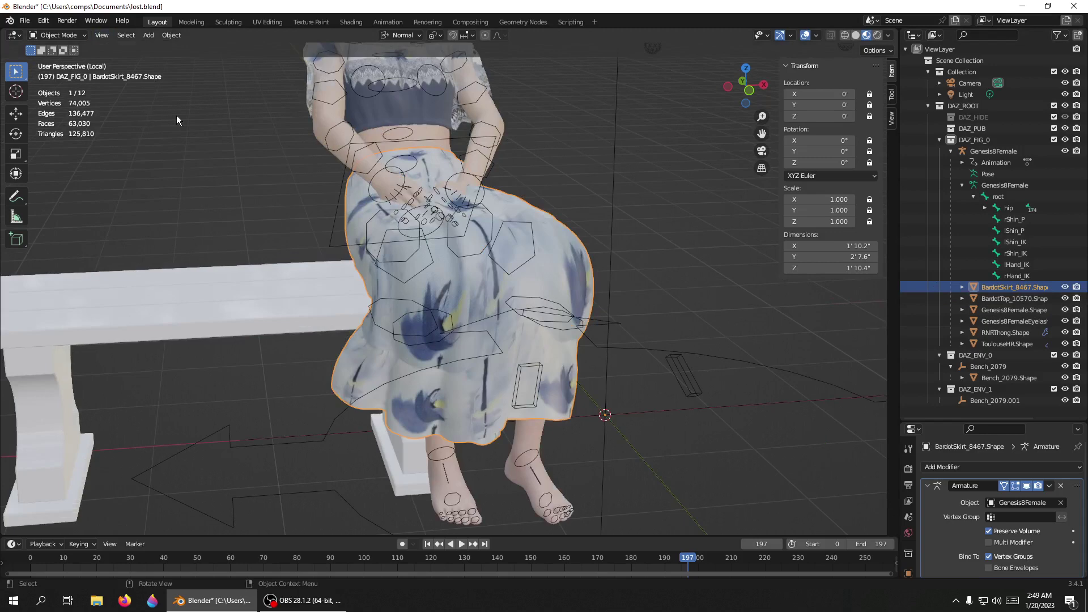
scroll(528, 162, down, 4)
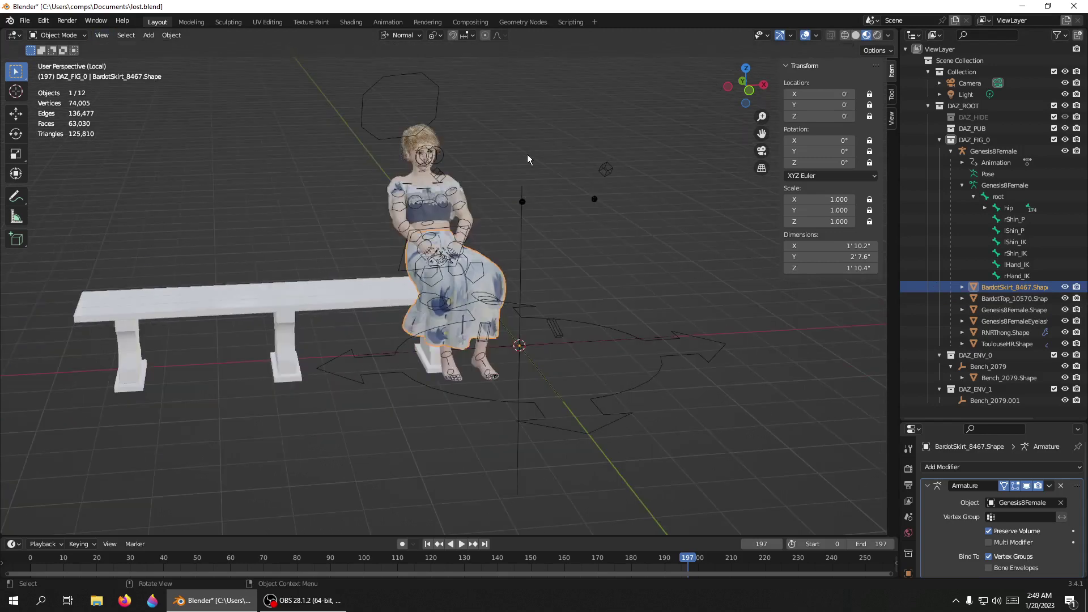
Select the hair mesh ToulouseHR.Shape on the figure's head and frame it in the viewport
click(415, 137)
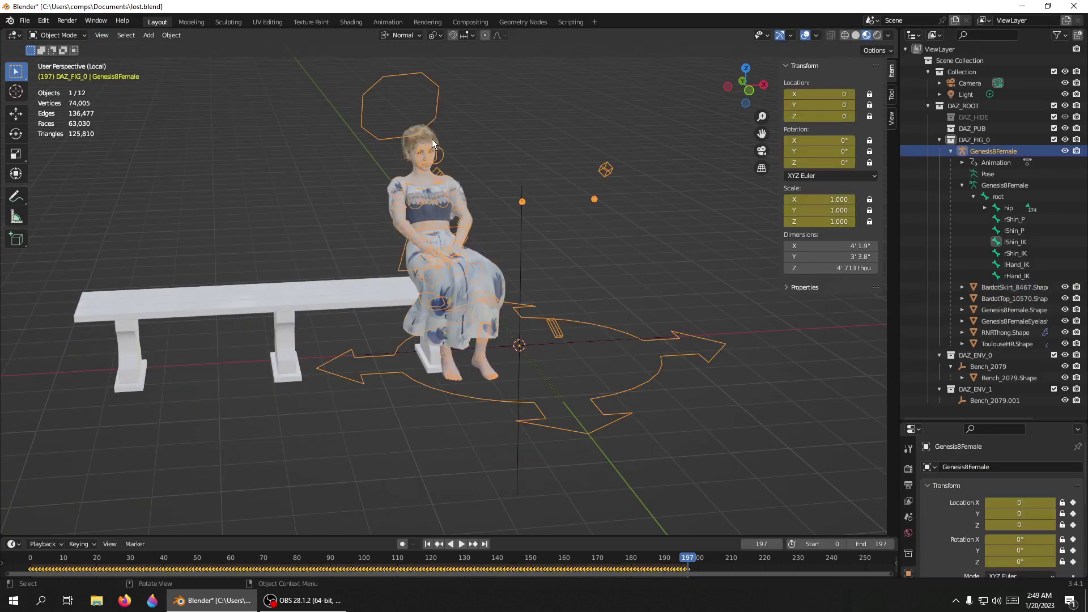
click(420, 140)
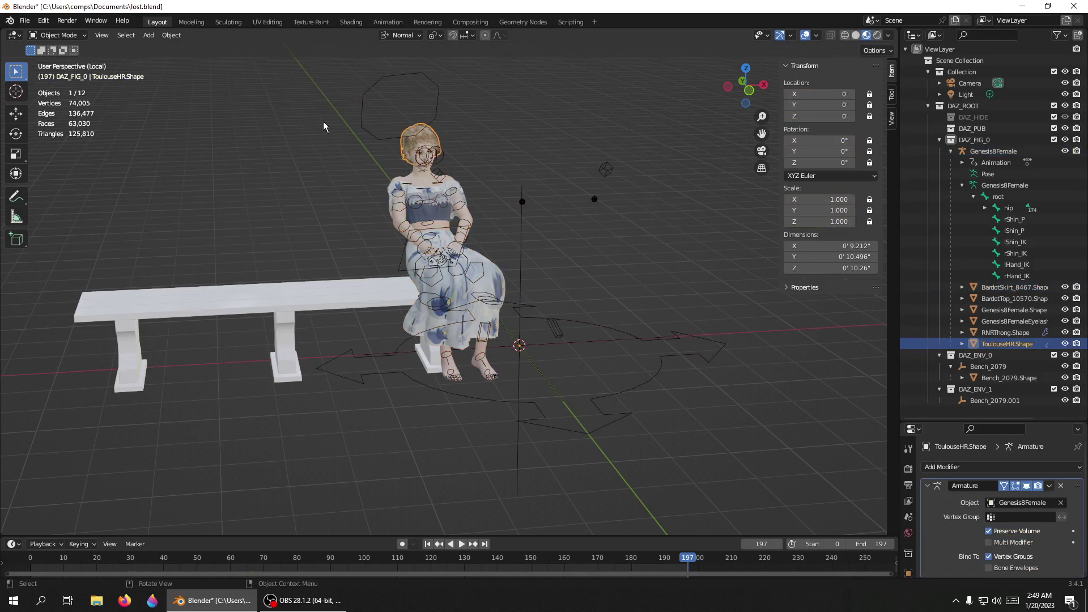
click(99, 36)
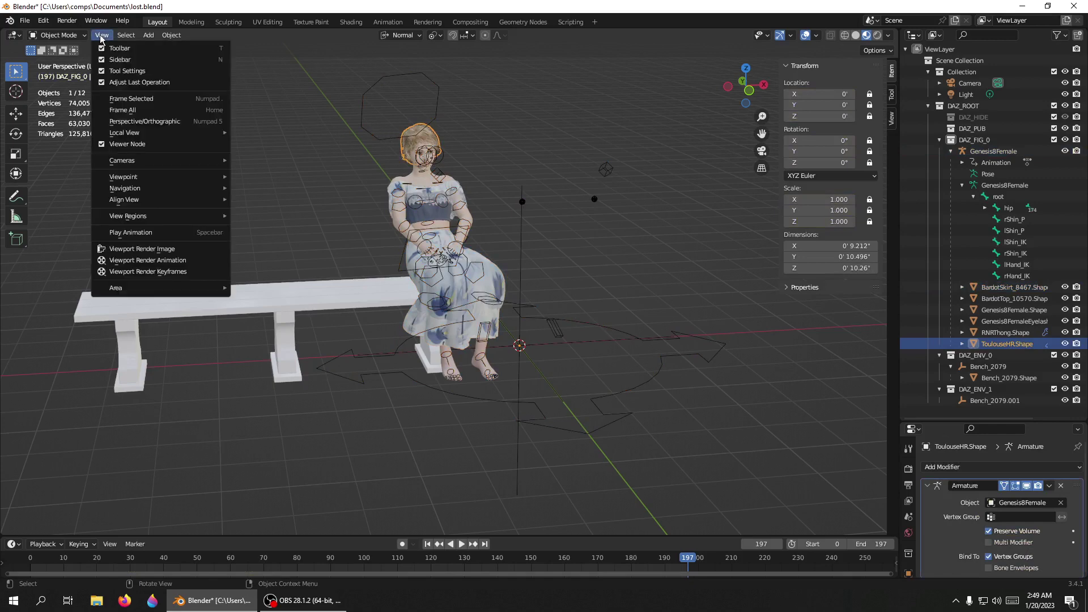
click(126, 99)
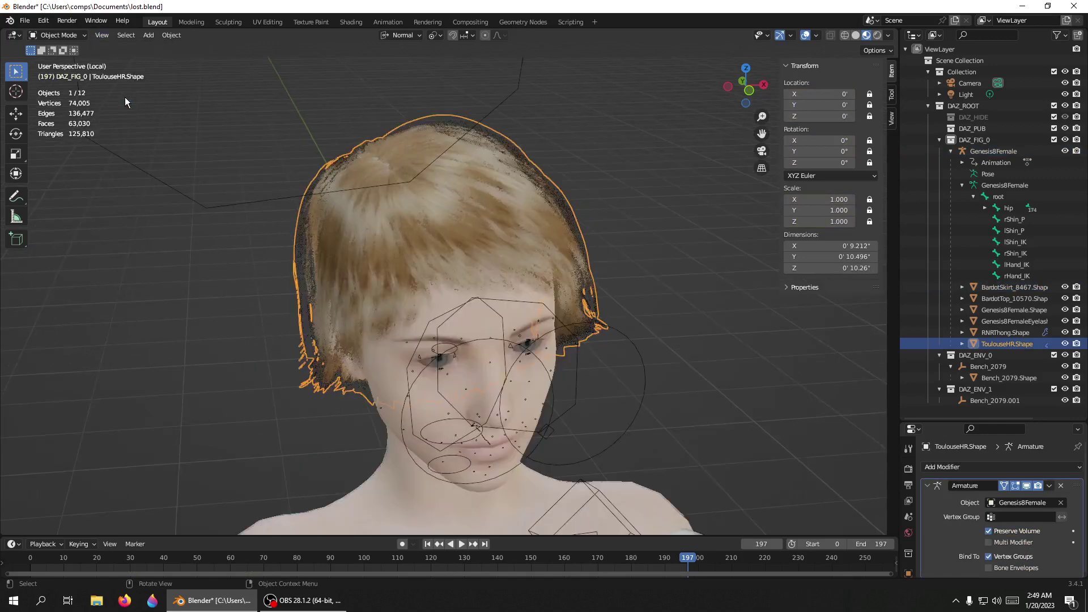
scroll(604, 267, down, 10)
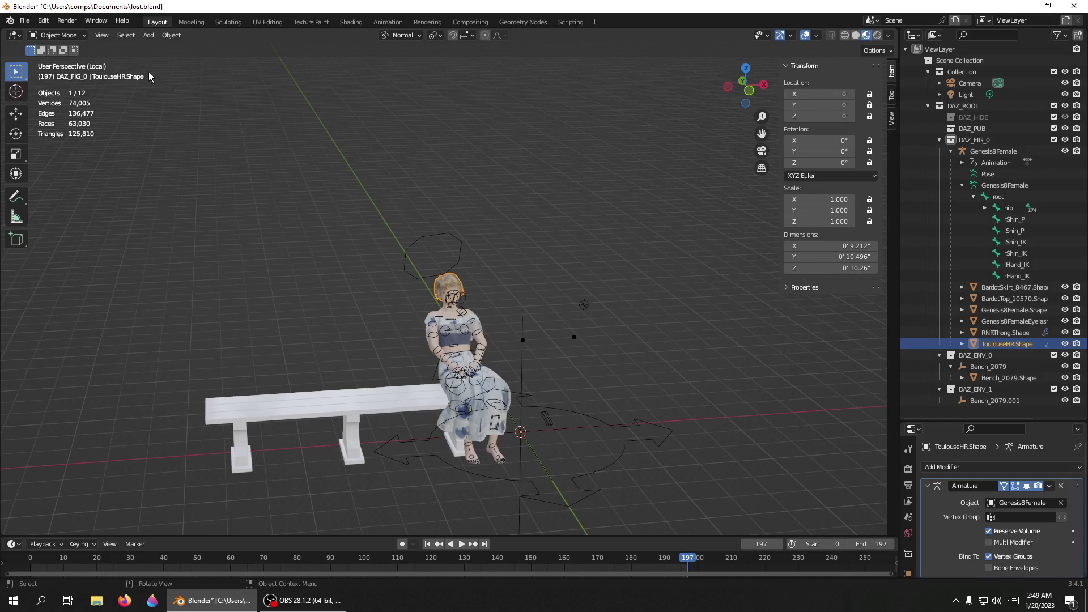
Add the Frame Selected command to Quick Favorites and deselect the hair mesh
click(102, 36)
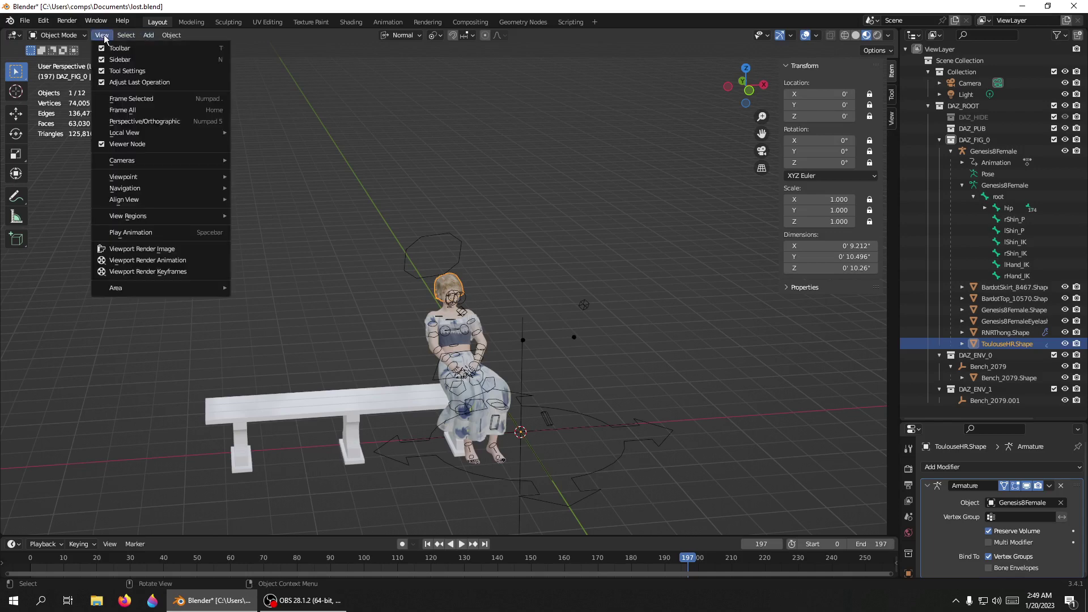
right_click(122, 101)
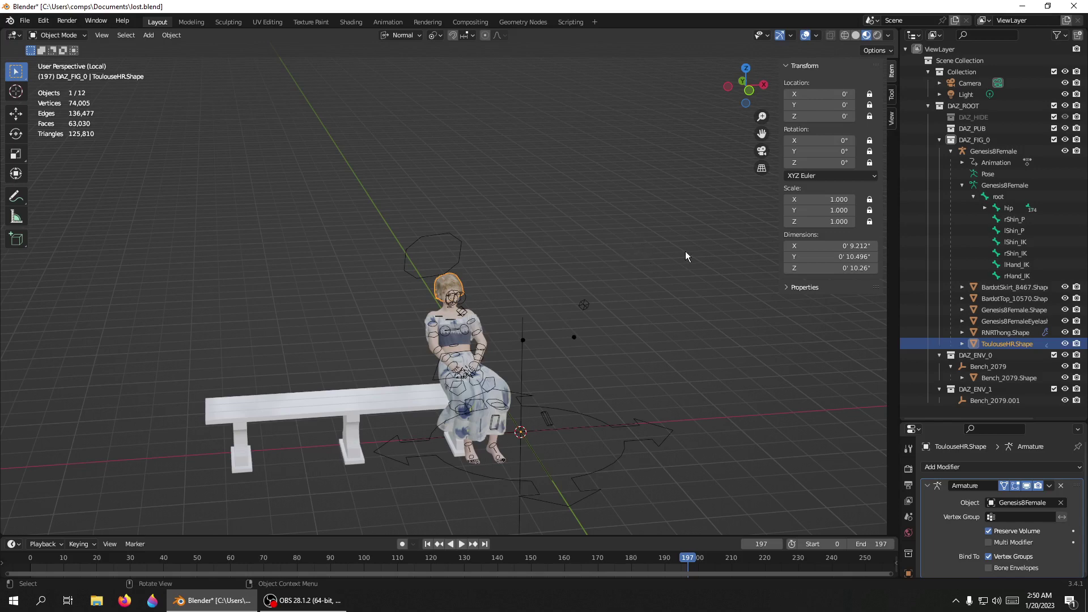
click(607, 282)
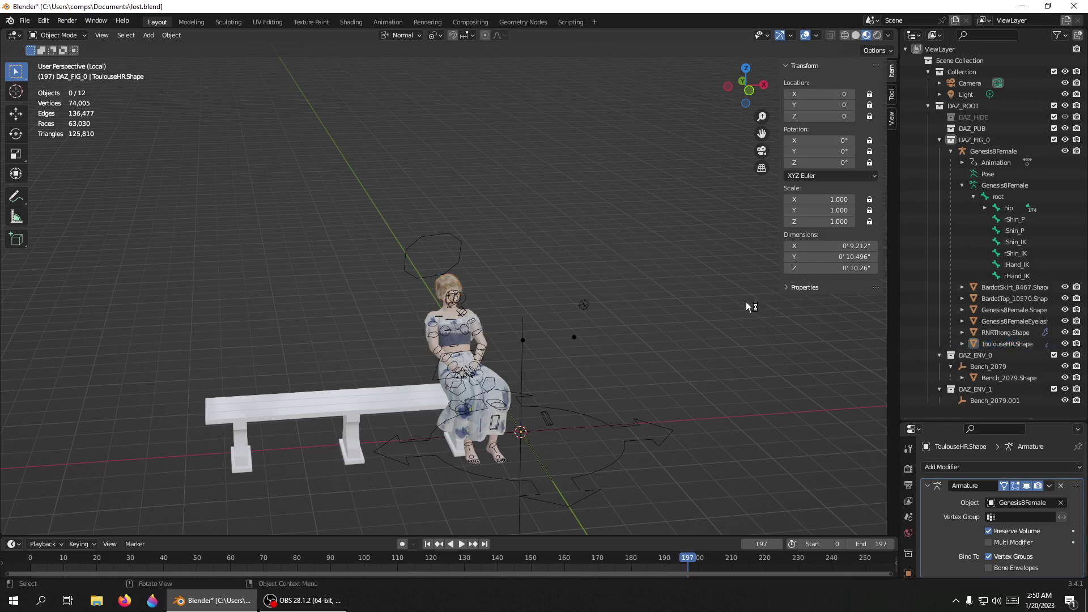
Pan the scene out of view, select the Bench_2079 empty, and frame it with Frame Selected from Quick Favorites
drag(762, 132, 708, 162)
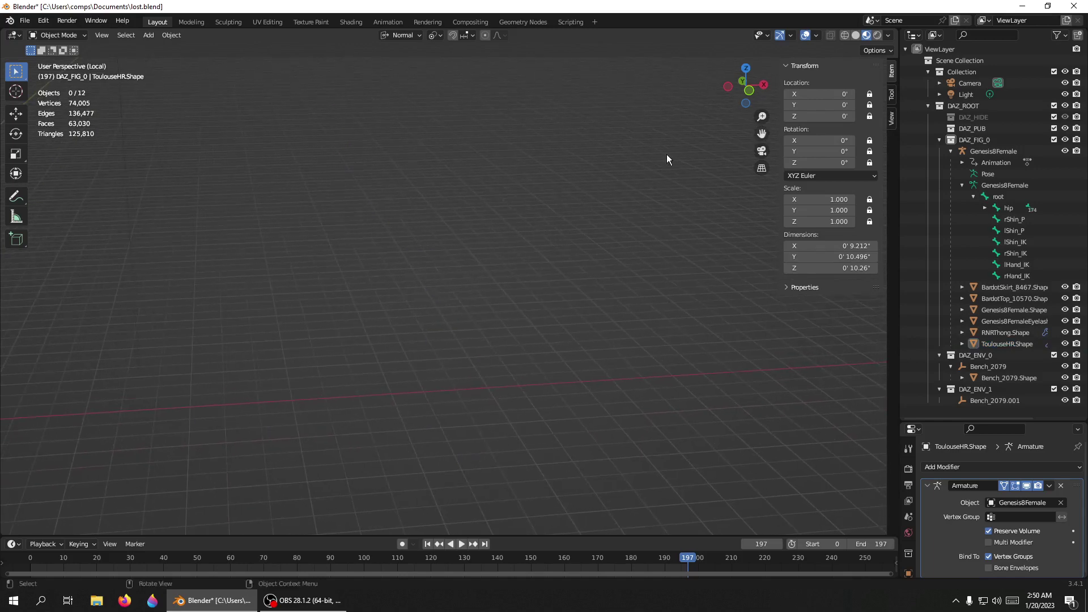
key(q)
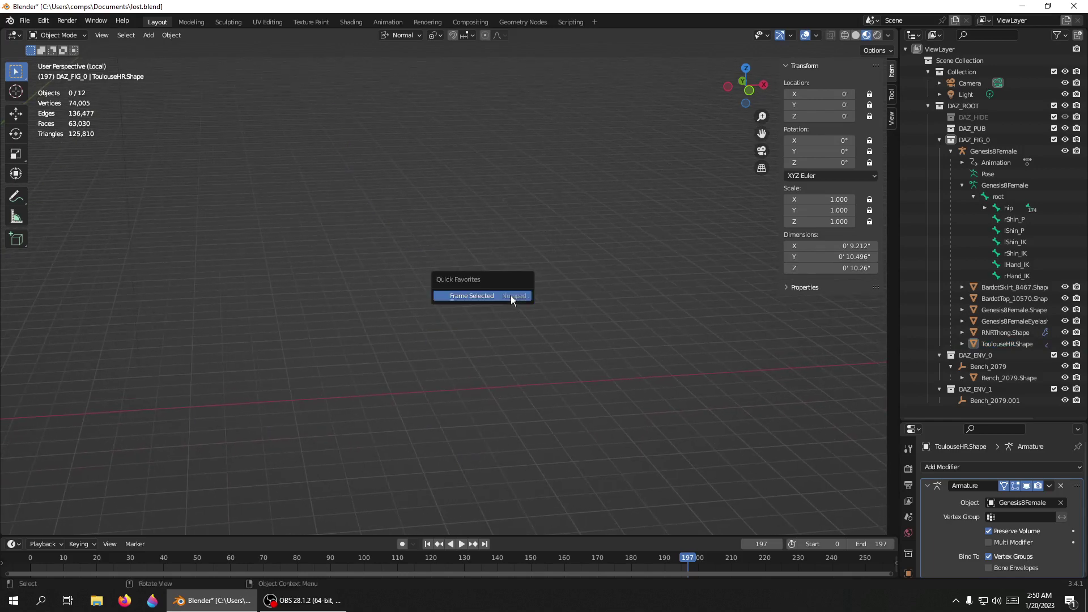
click(475, 296)
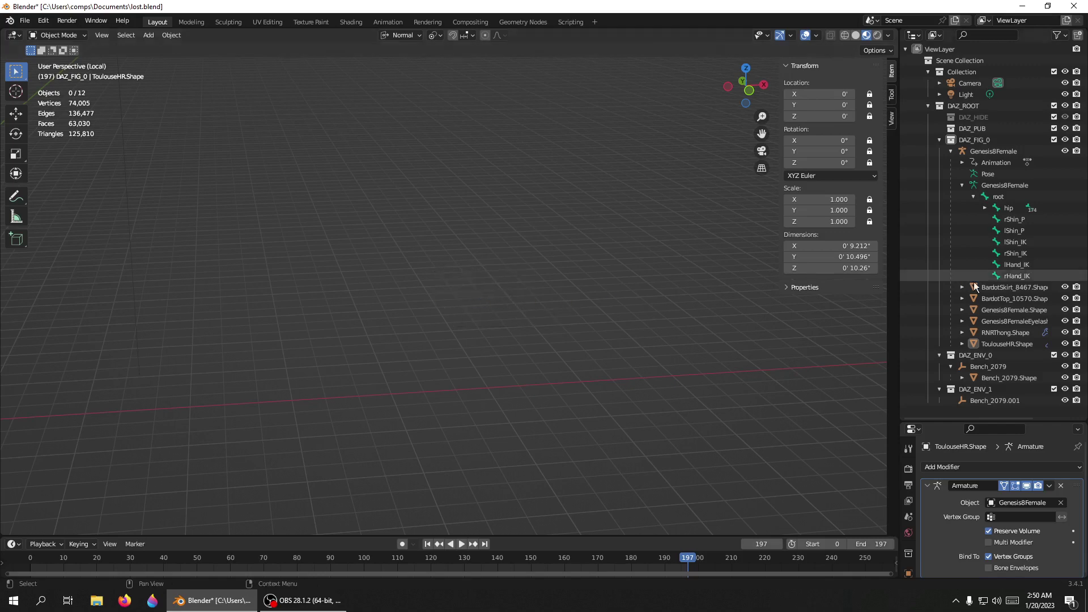
click(989, 371)
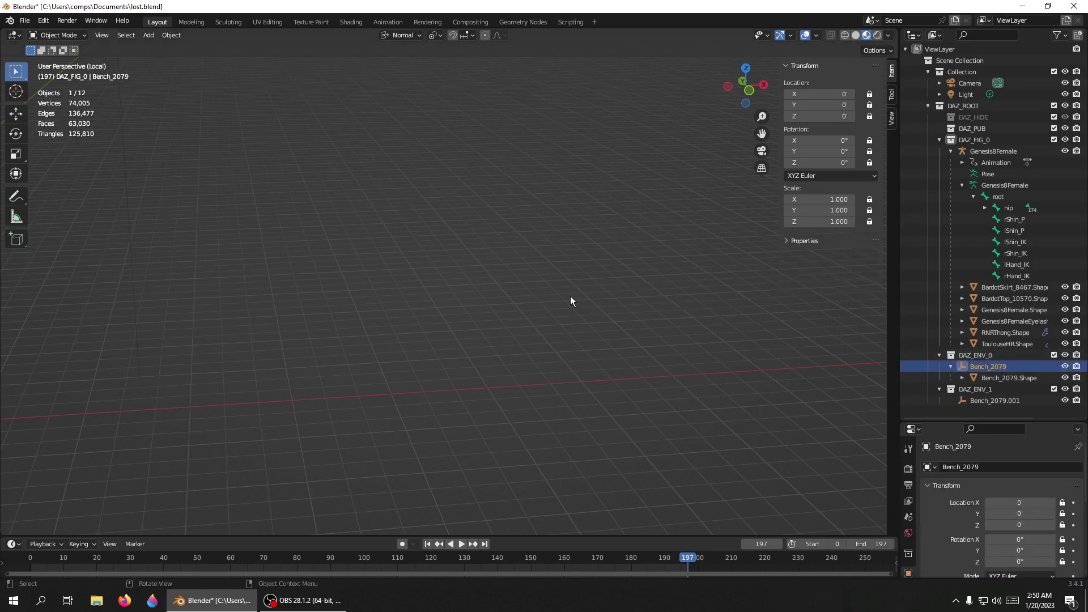
key(q)
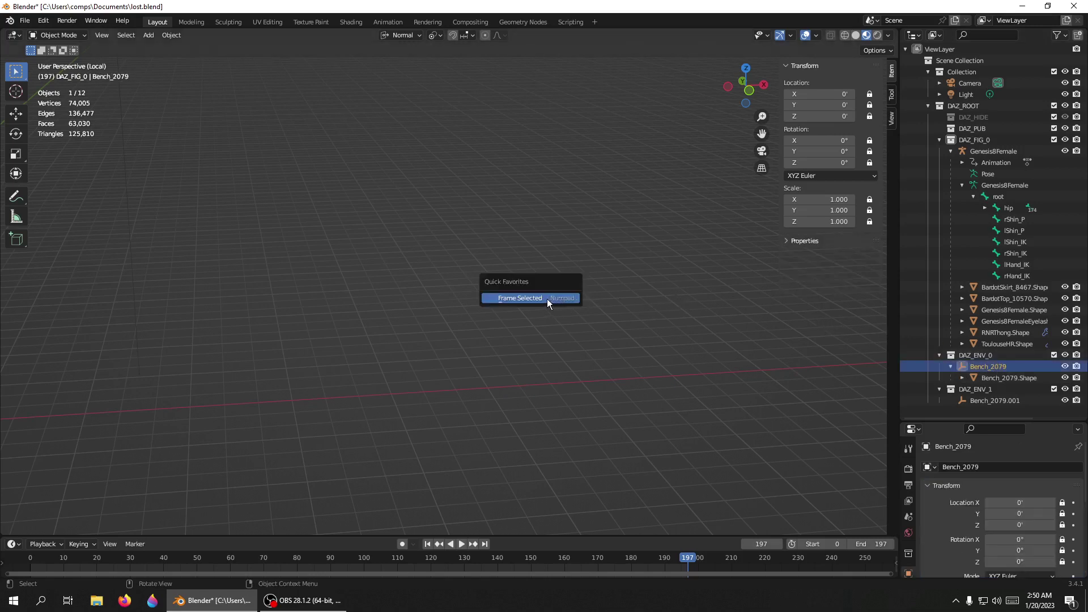
click(548, 299)
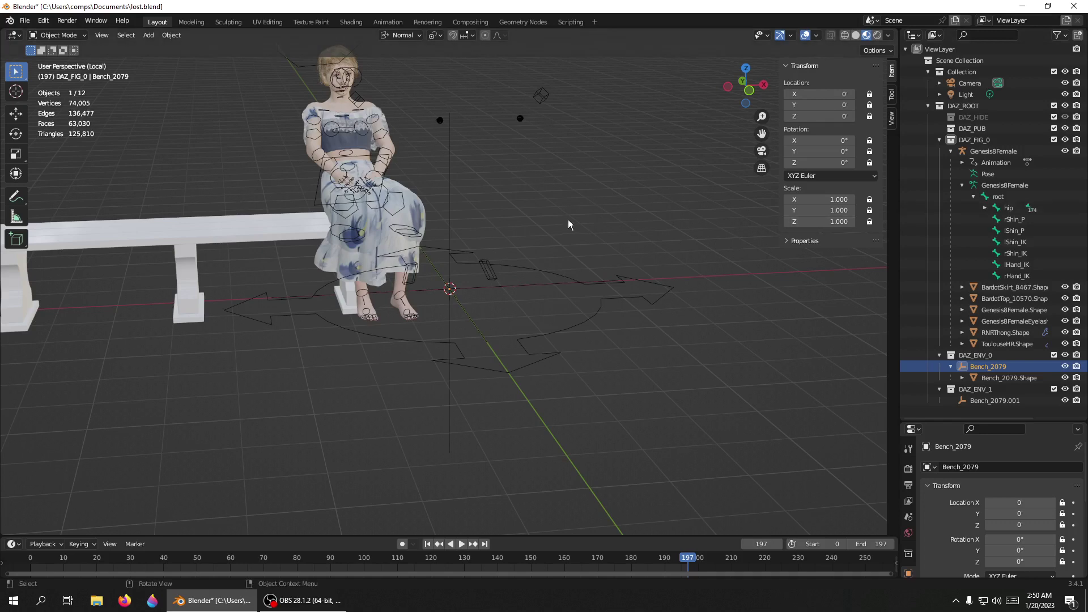
drag(762, 133, 604, 169)
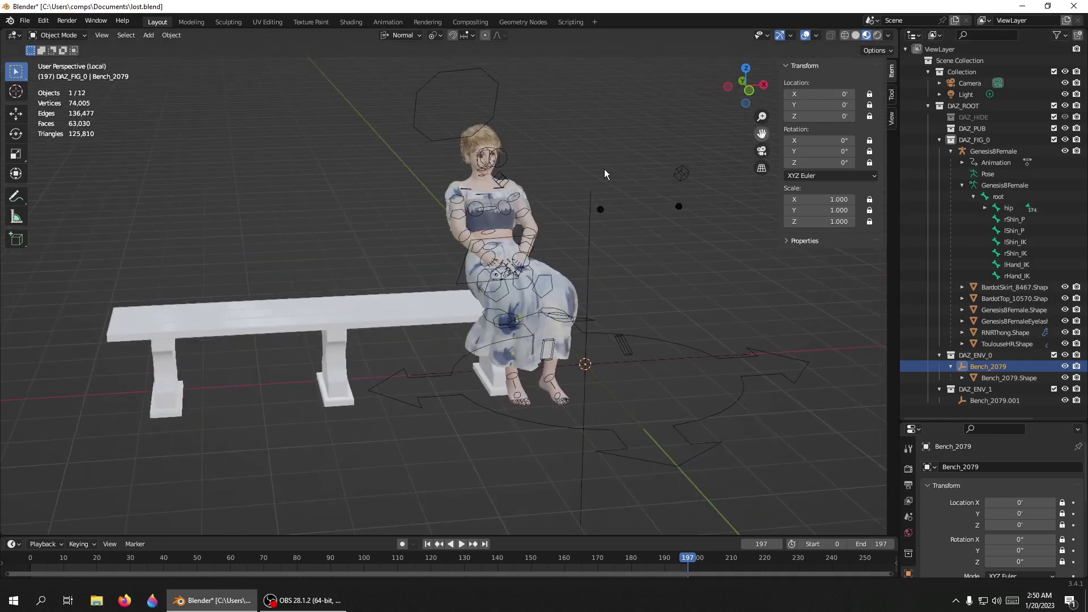
Hide the viewport overlays and close the 3D viewport area in the Layout workspace
click(806, 36)
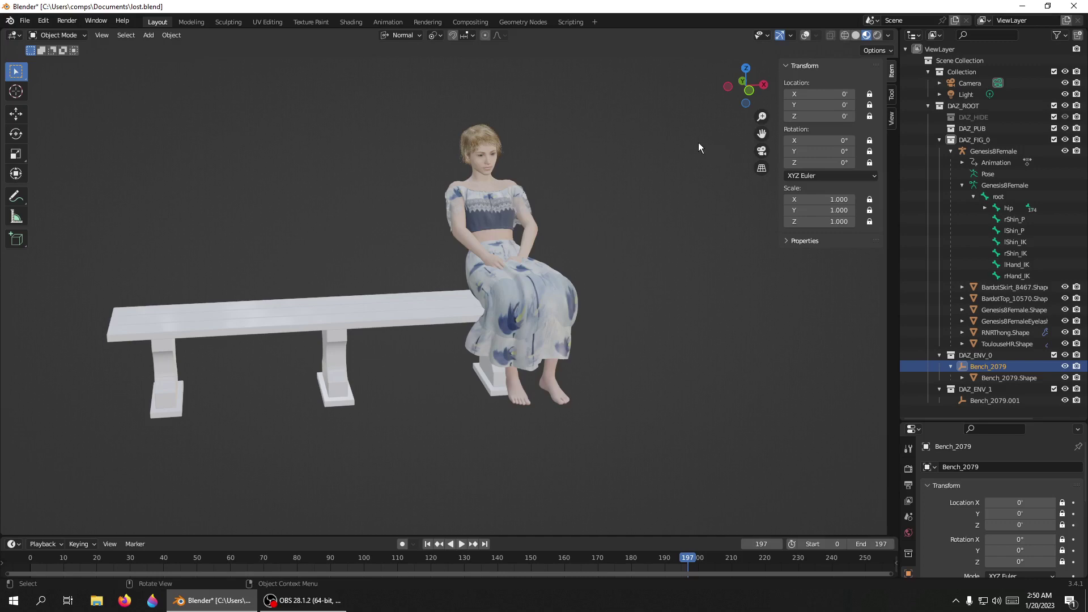
right_click(565, 38)
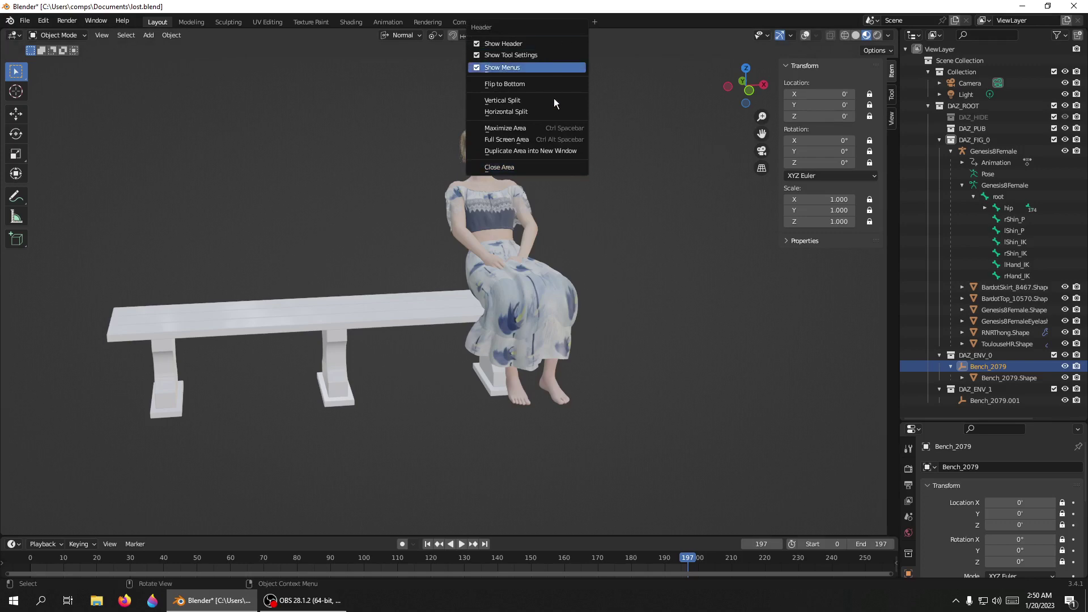
click(546, 169)
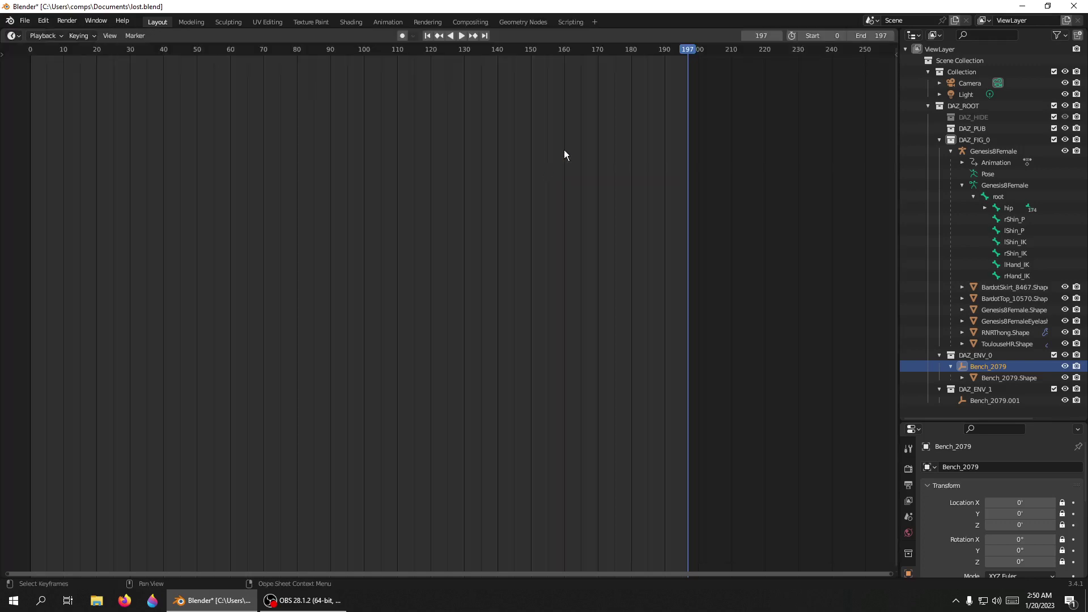
Close the Outliner and Properties editor areas so the timeline fills the Layout workspace
right_click(1040, 31)
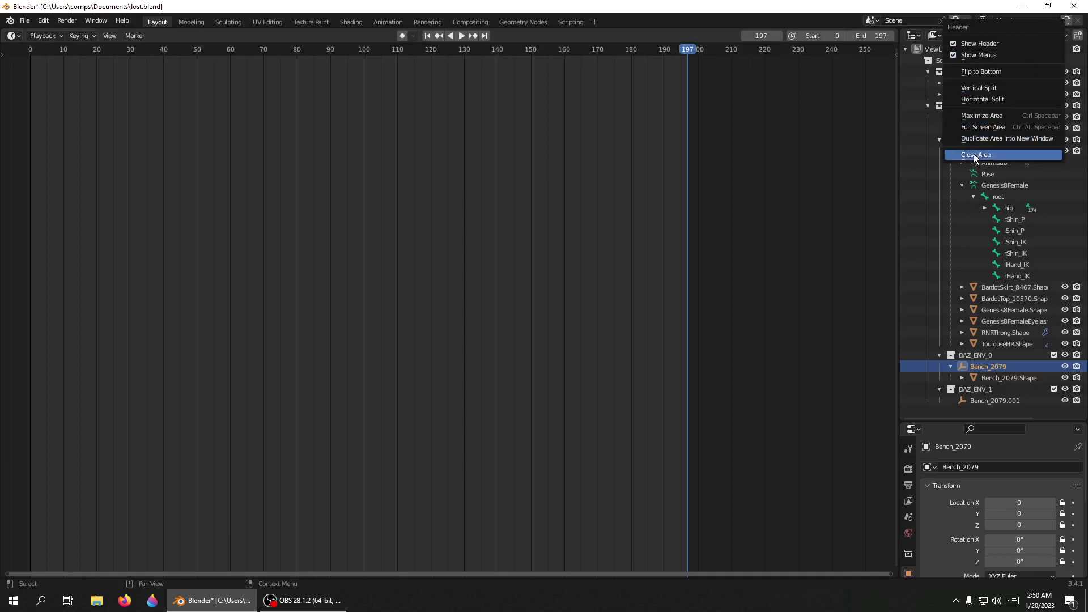
click(976, 156)
right_click(1036, 32)
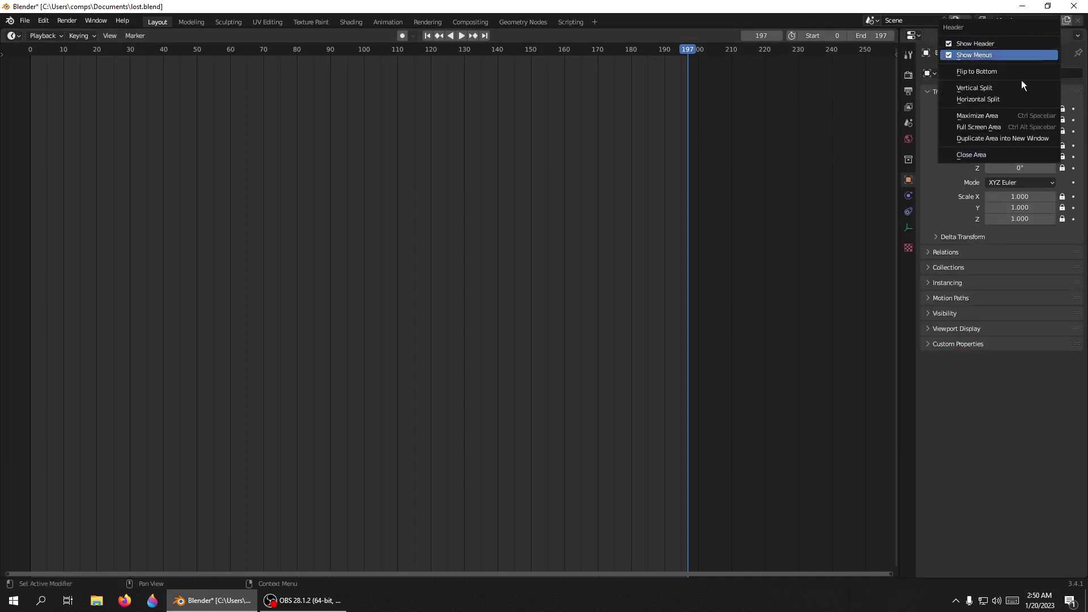
click(978, 154)
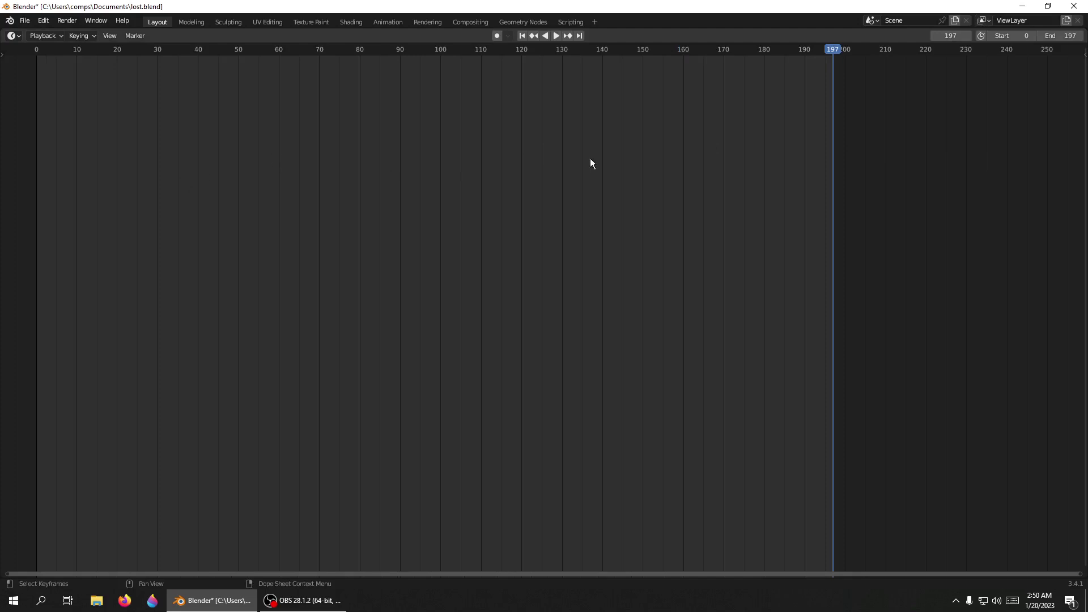
scroll(479, 181, up, 1)
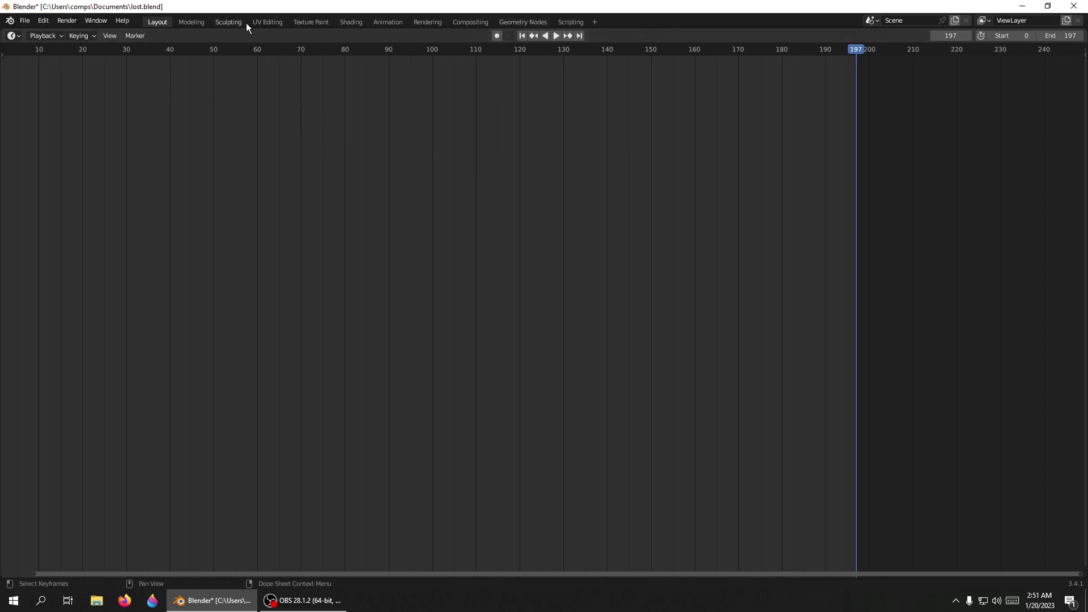
Add a new workspace from the General Layout preset
click(597, 22)
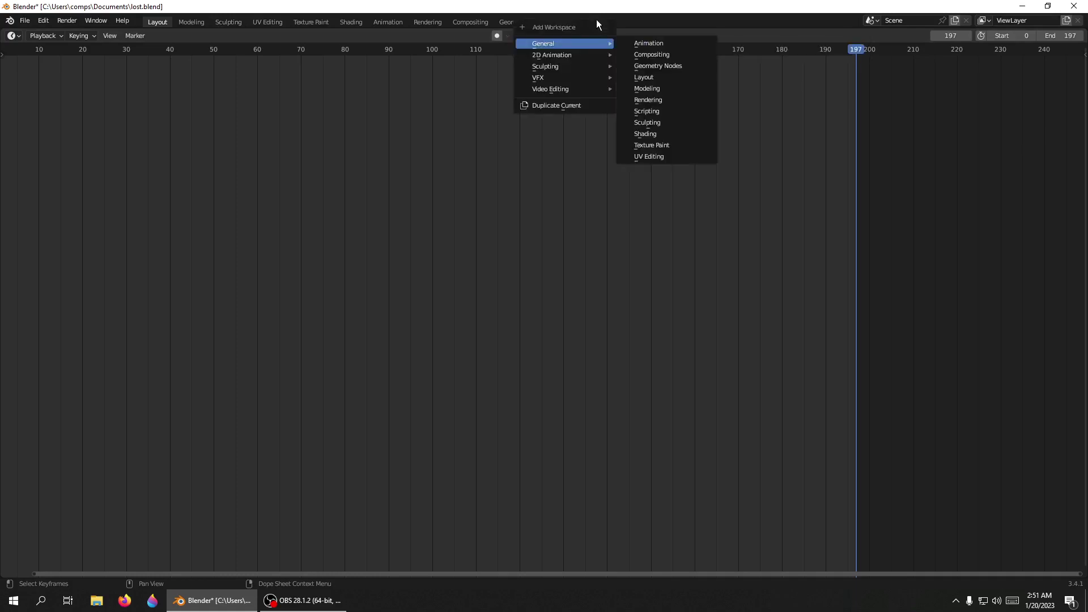
mouse_move(580, 47)
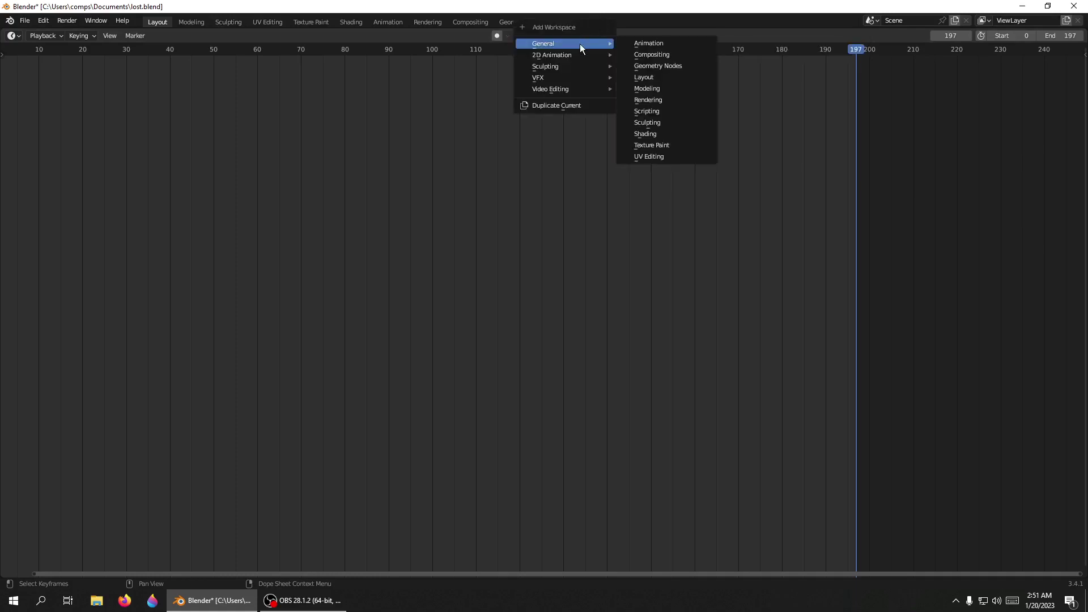
click(641, 82)
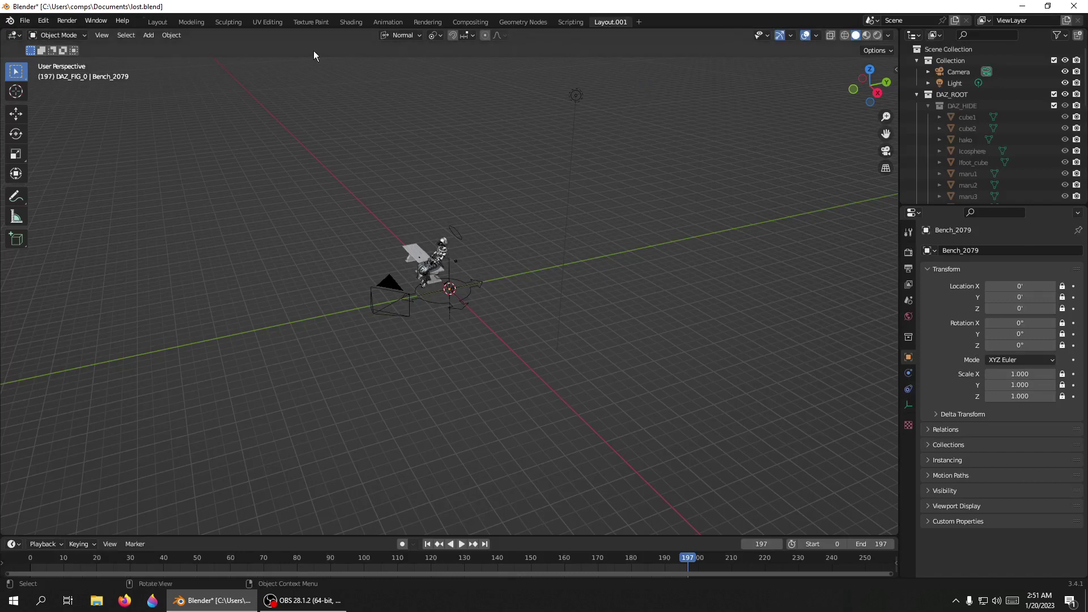
Delete the broken Layout workspace that shows only the timeline
click(164, 22)
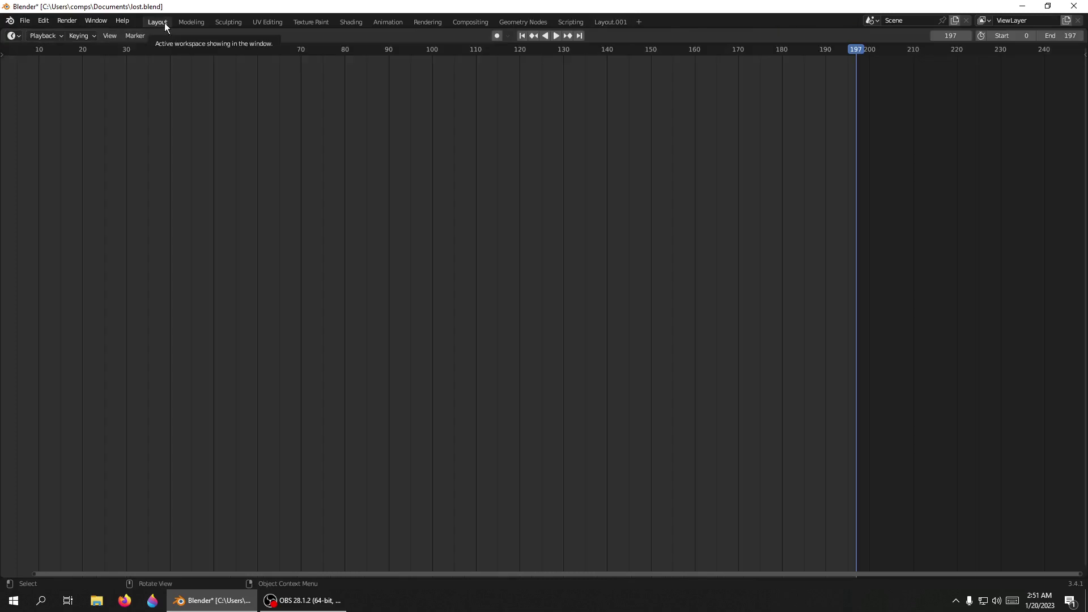
right_click(164, 22)
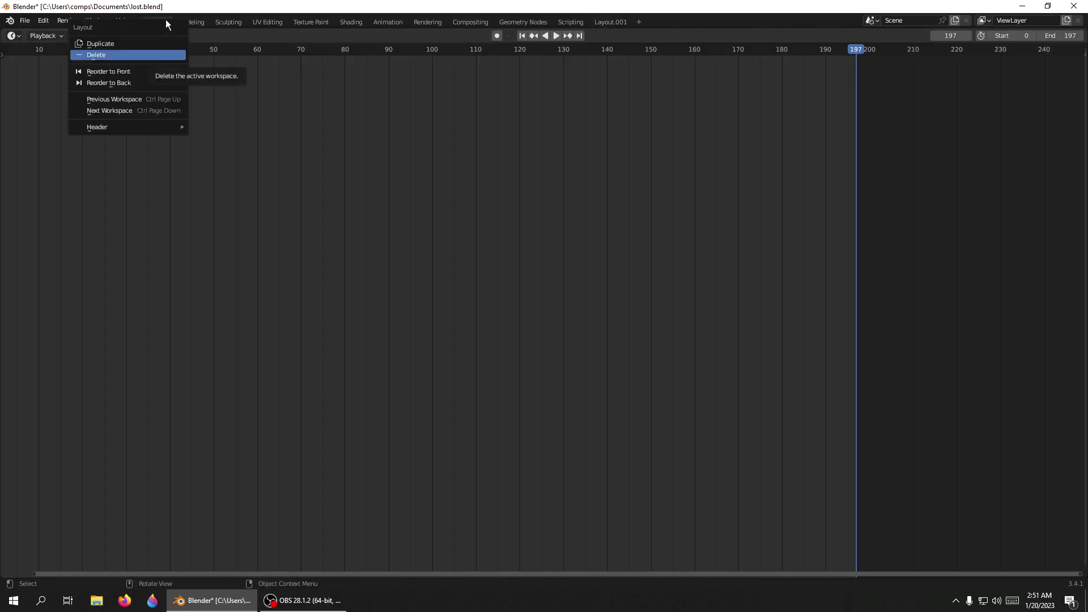
click(218, 86)
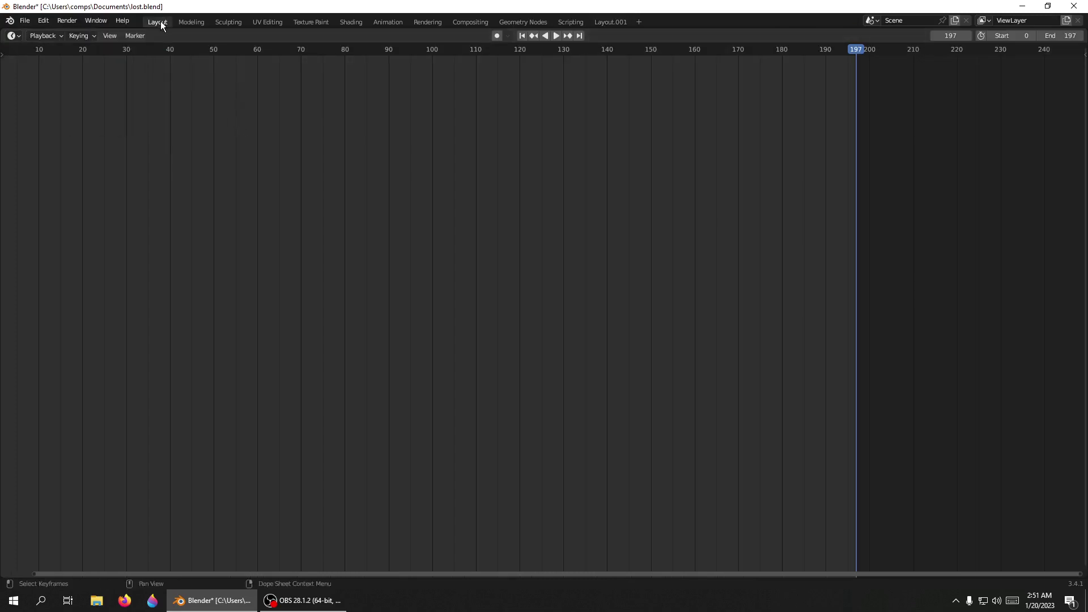
right_click(161, 22)
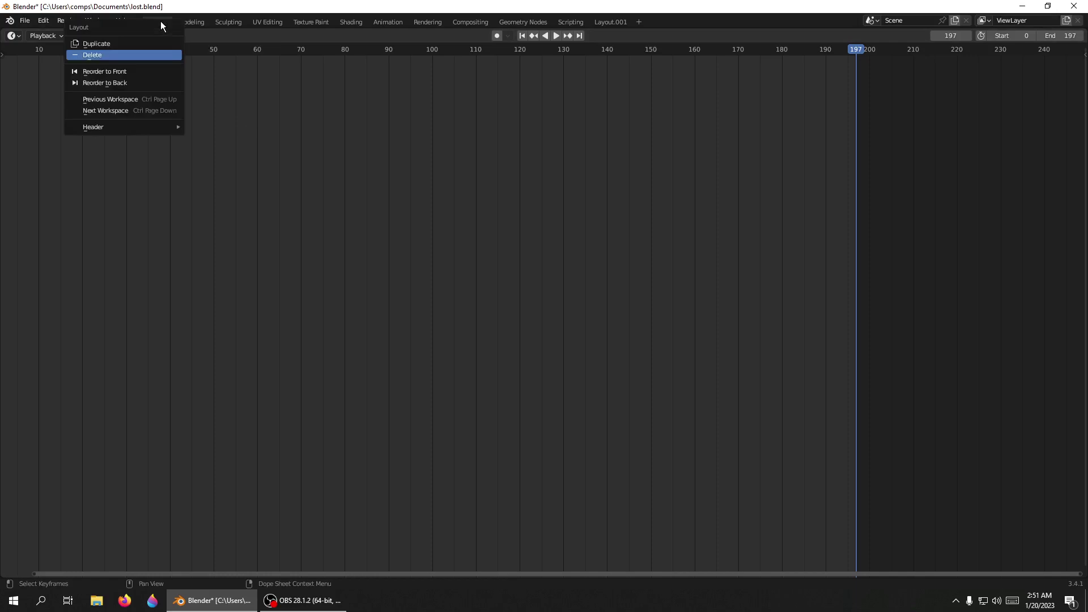
click(132, 55)
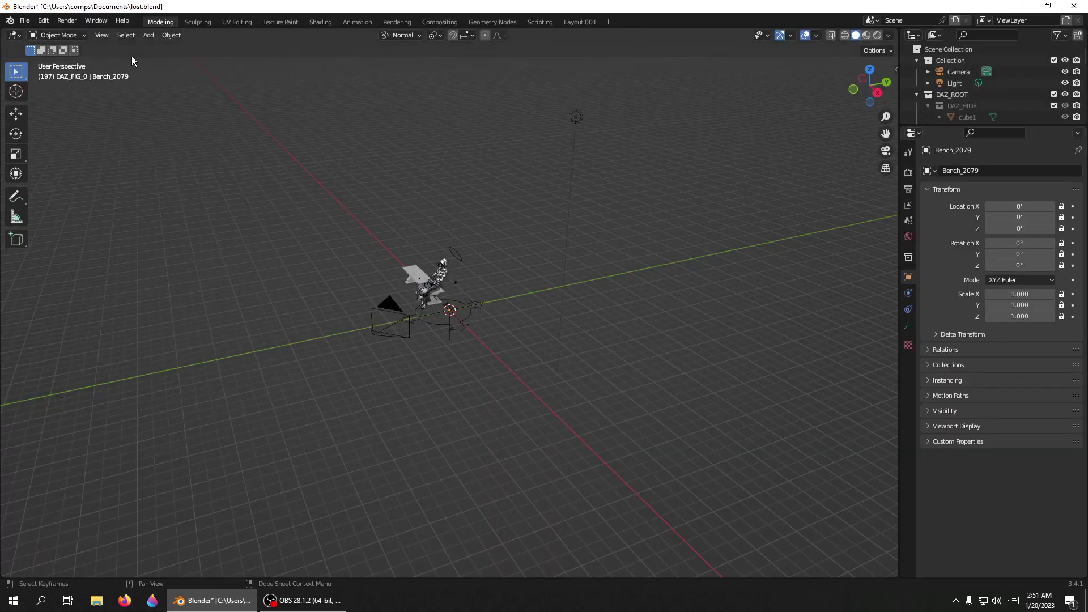
Reorder the Layout.001 workspace to the front of the workspace list
click(583, 23)
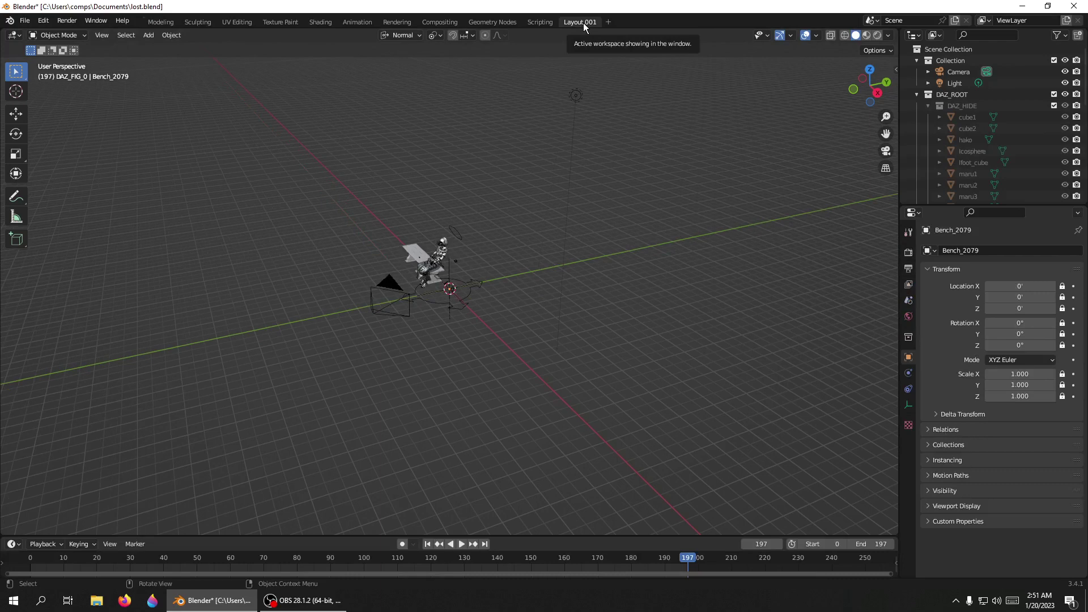
right_click(584, 23)
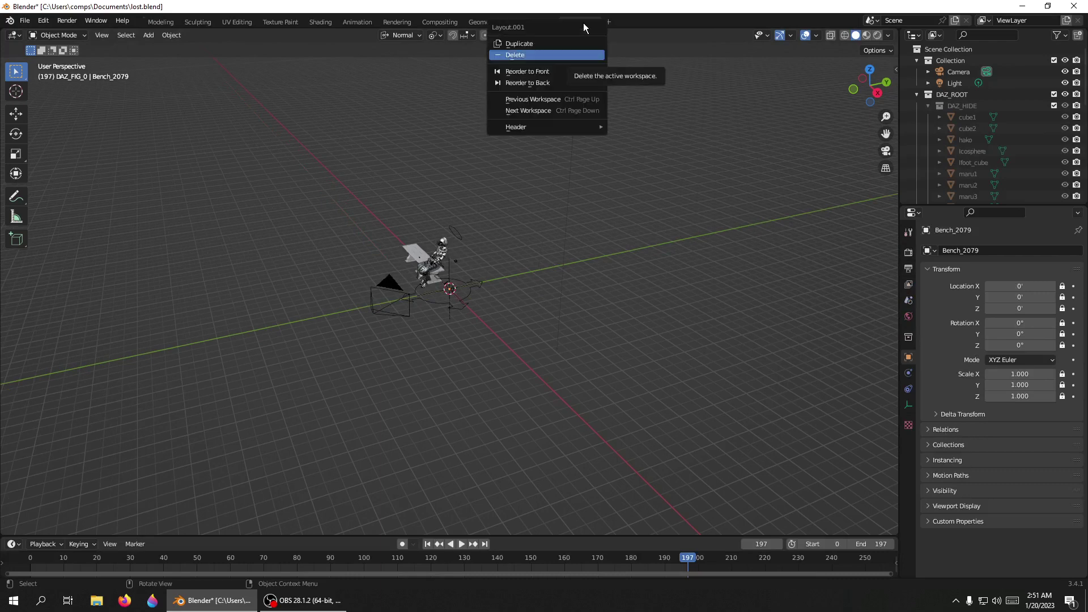
click(552, 69)
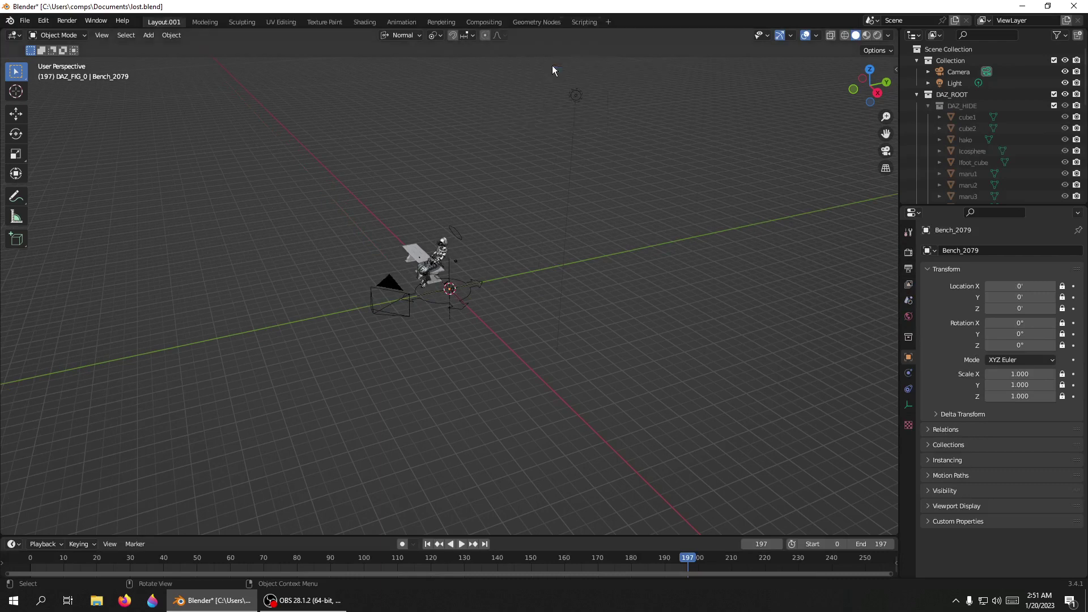
Rename the Layout.001 workspace as Layout
double_click(174, 24)
key(BackSpace)
key(BackSpace)
key(BackSpace)
key(BackSpace)
key(Return)
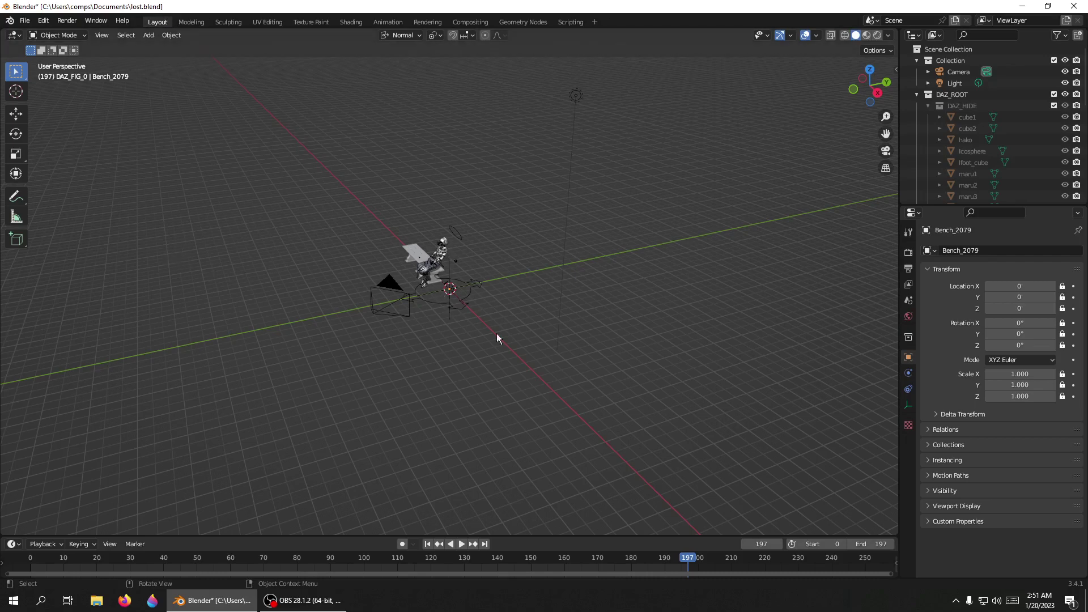
middle_drag(513, 336, 607, 315)
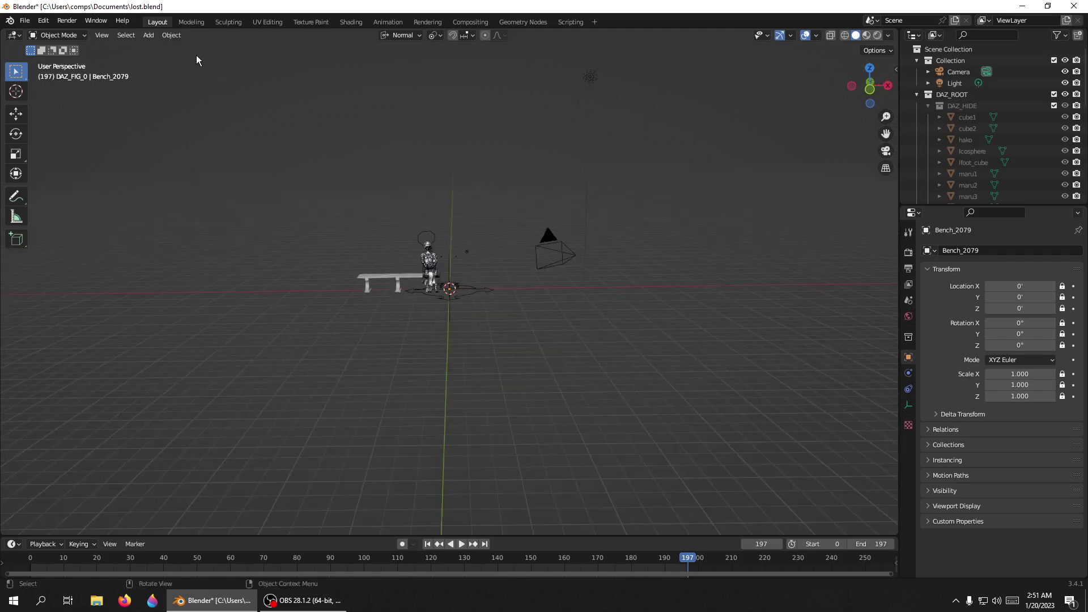
click(595, 22)
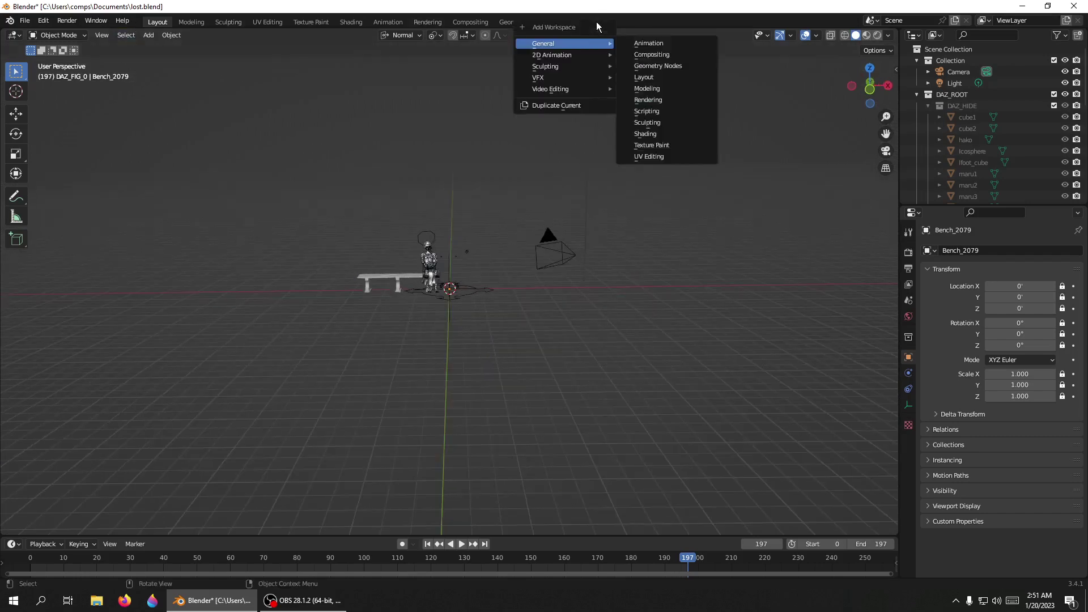
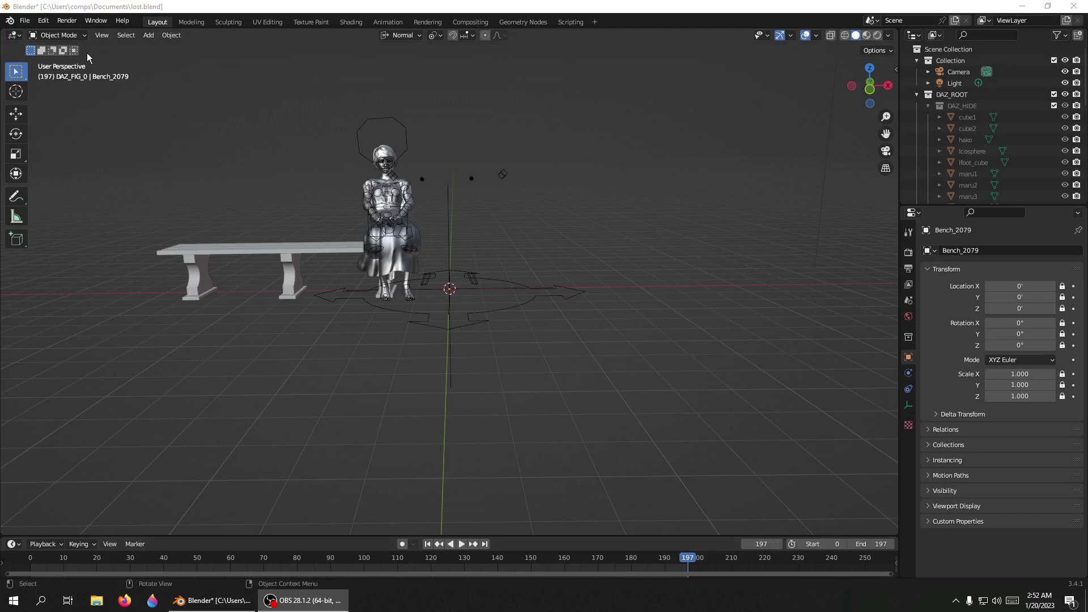
Open the Keymap preferences, move their window over the viewport's centre, and look through the shortcut categories
click(50, 25)
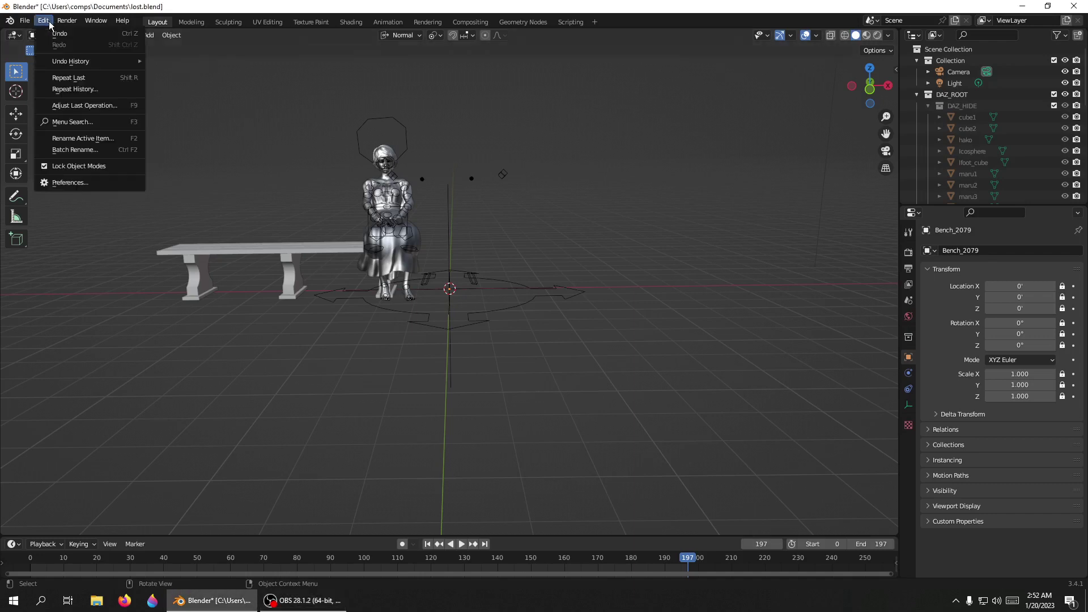
click(59, 182)
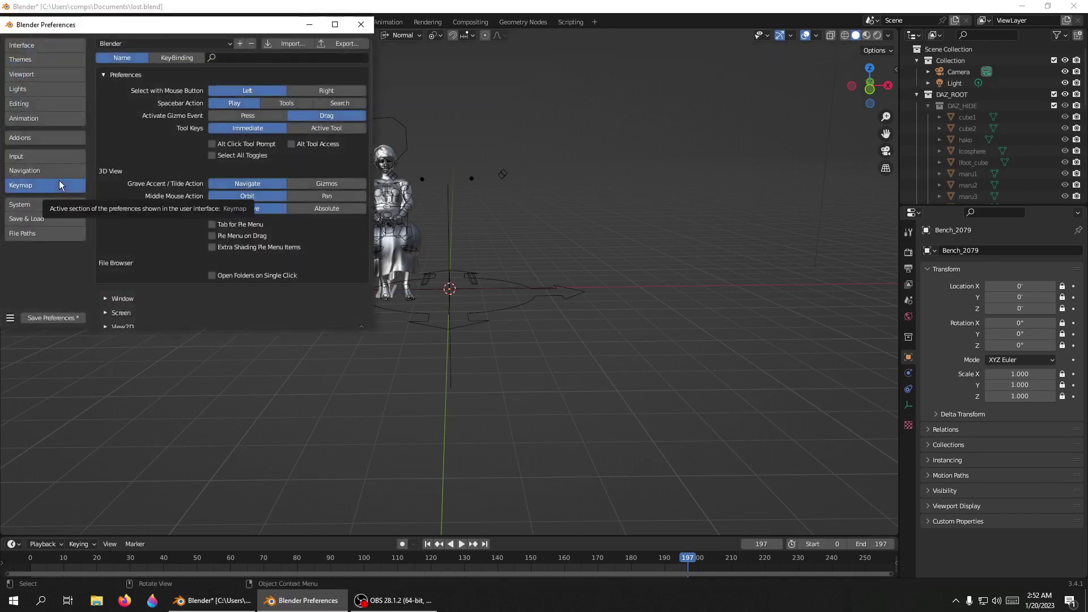
scroll(184, 192, down, 3)
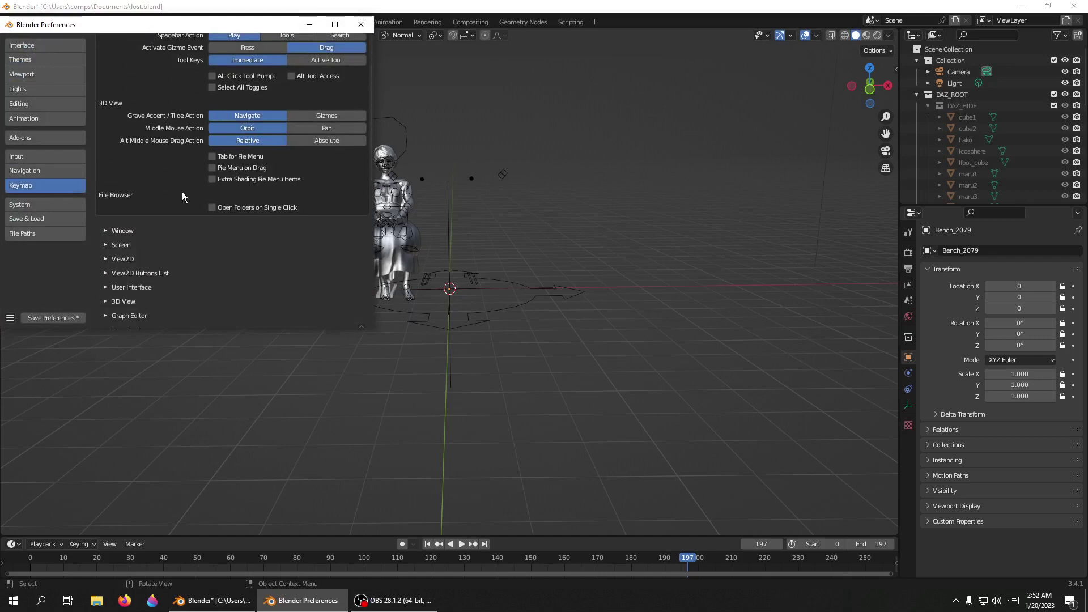
drag(140, 28, 389, 118)
scroll(443, 301, down, 2)
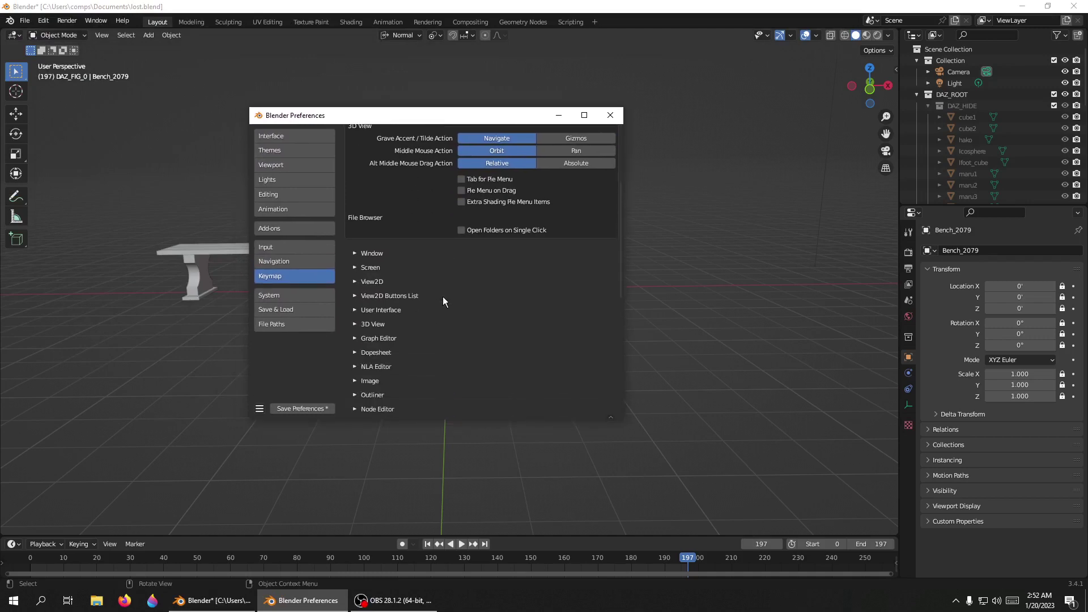
Look up the viewport's framing commands and search the keymap by name for "frame sel"
click(103, 35)
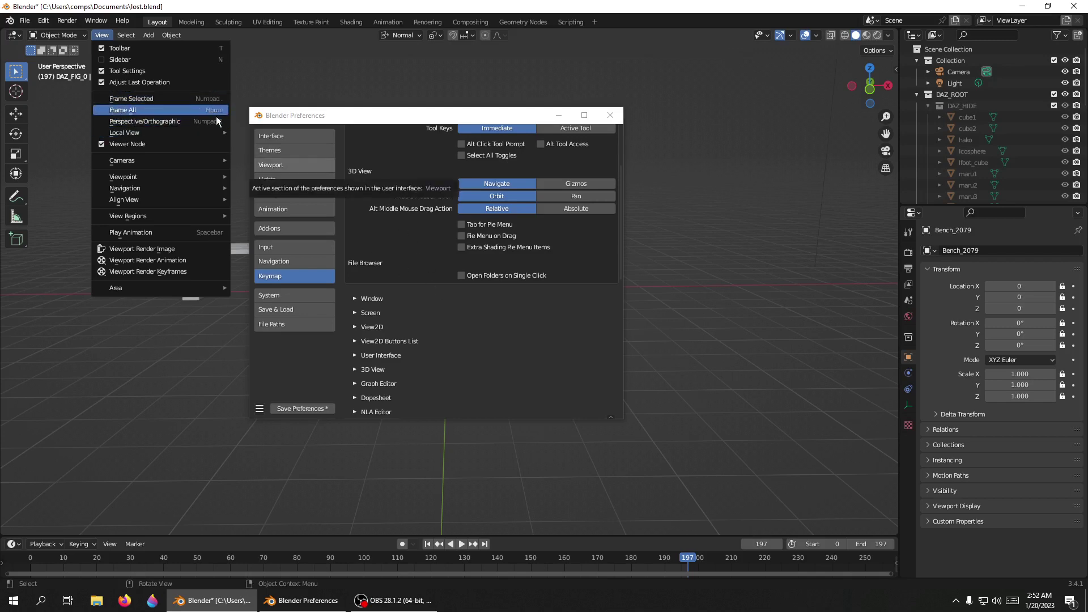
click(530, 330)
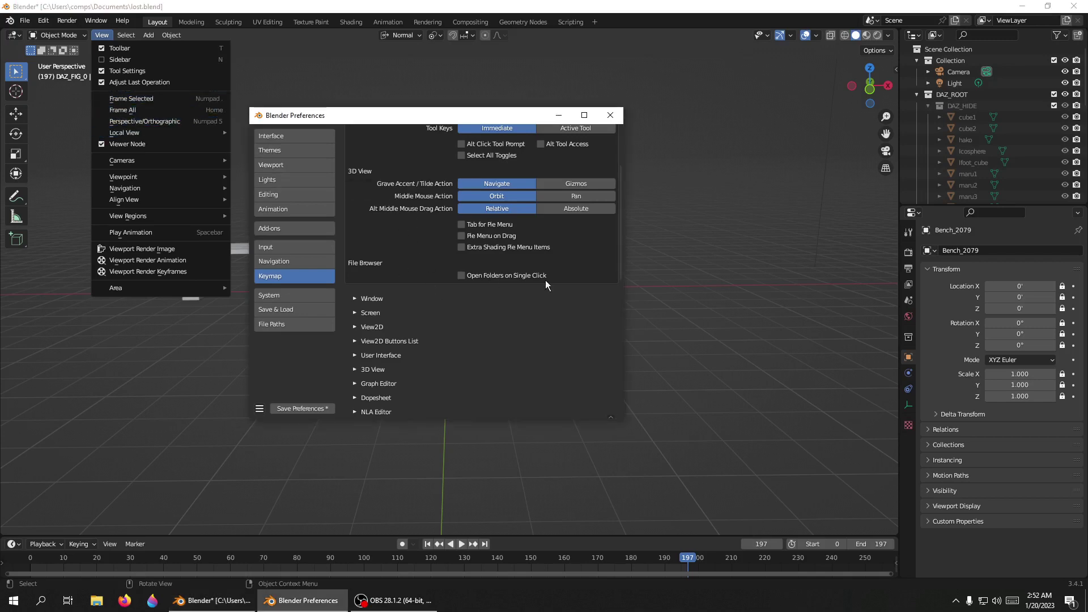
scroll(567, 300, up, 4)
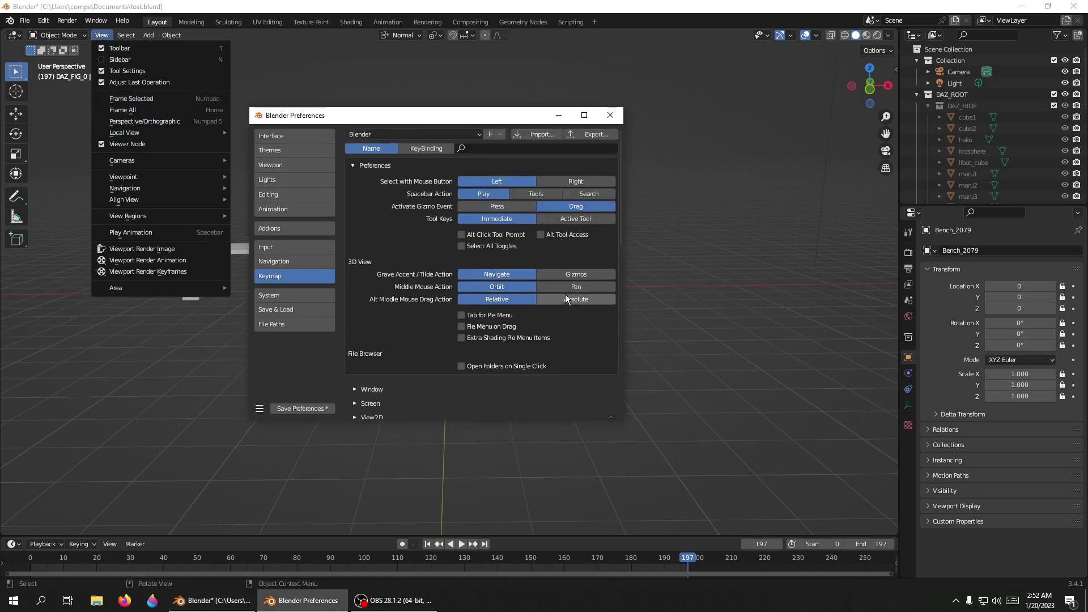
click(511, 148)
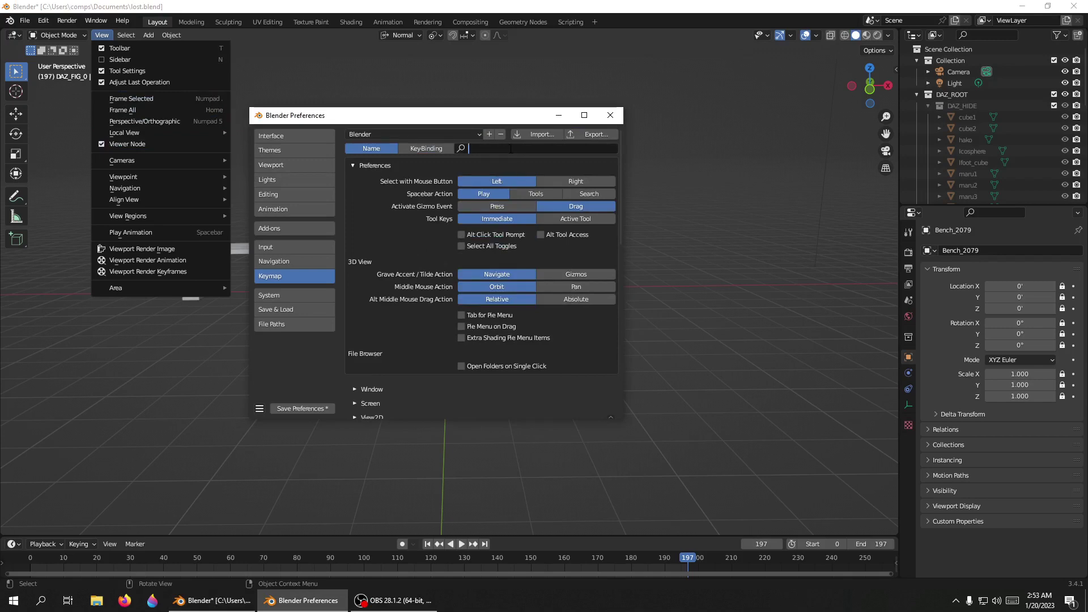
text(fram)
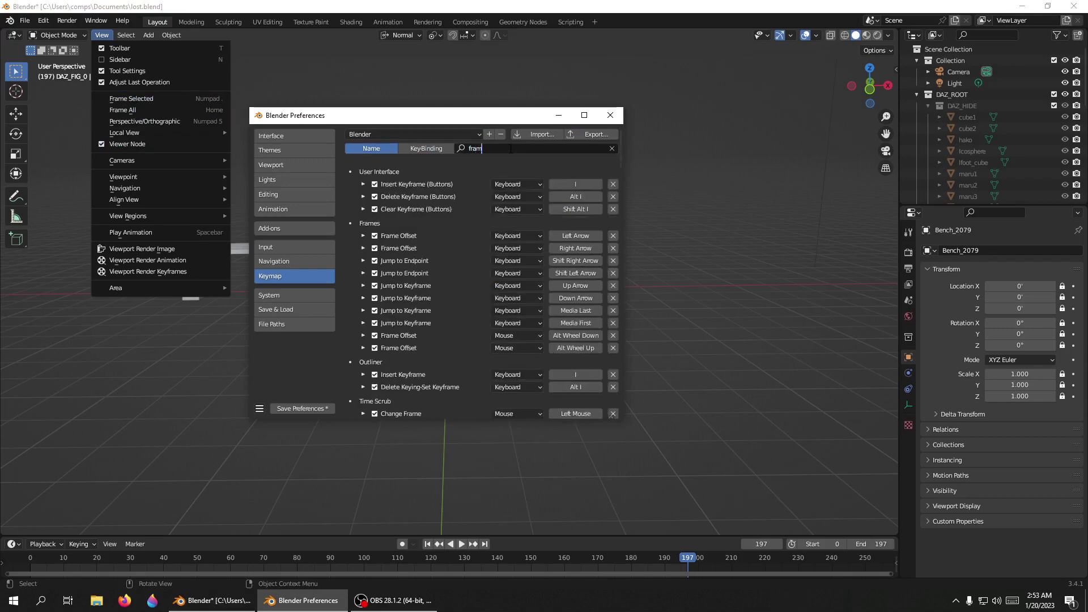
text(e sel)
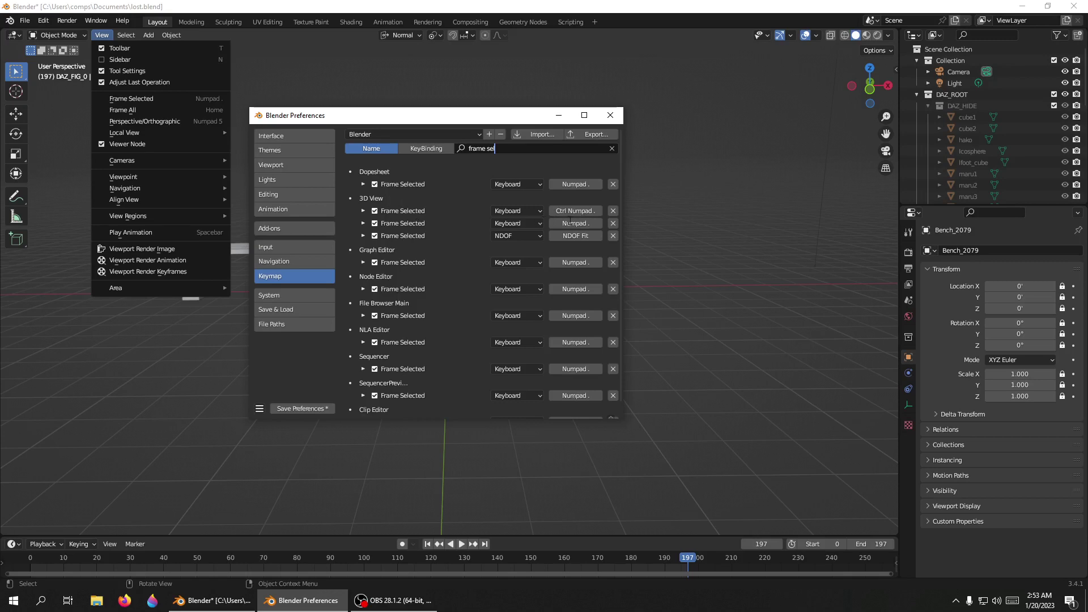
key(Return)
Try Q as the shortcut for the 3D View's Numpad . Frame Selected entry, then restore the default binding
key(q)
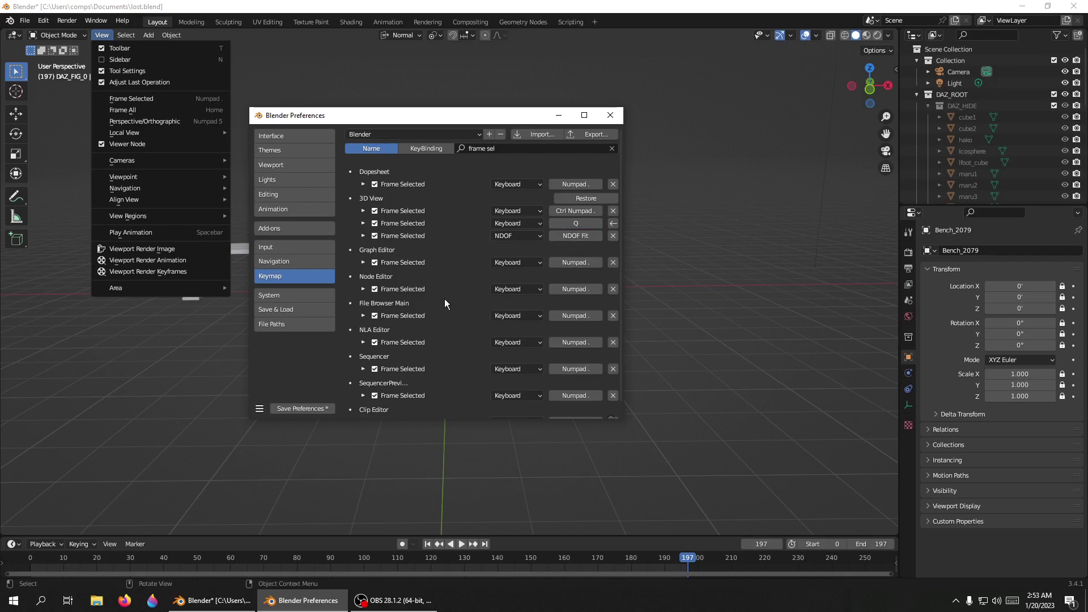
click(598, 197)
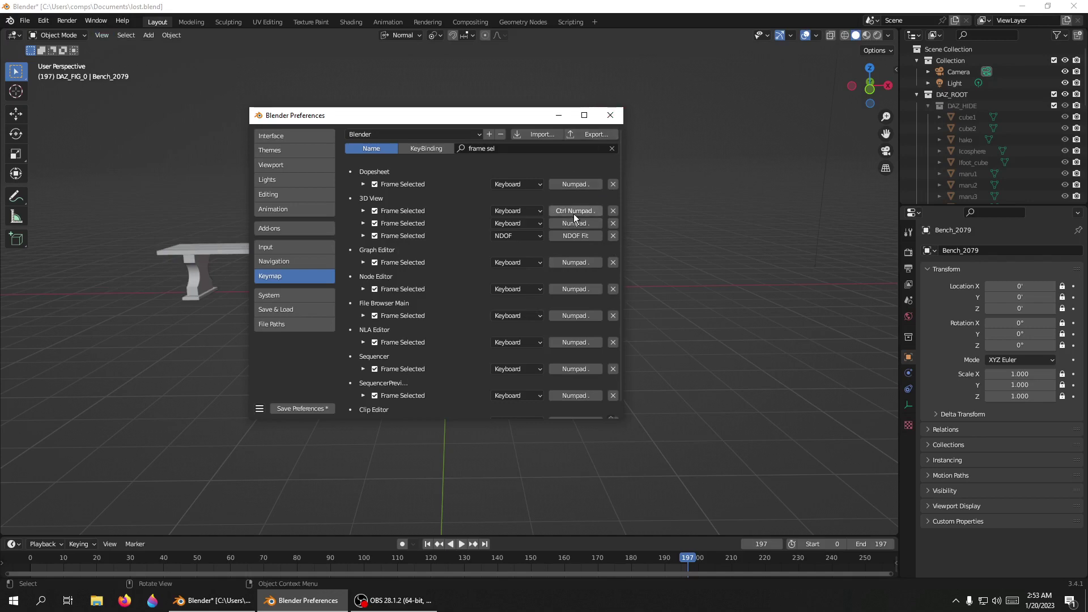
Try Q on the 3D View's Ctrl Numpad . Frame Selected entry, restore the default binding, and close the preferences
key(q)
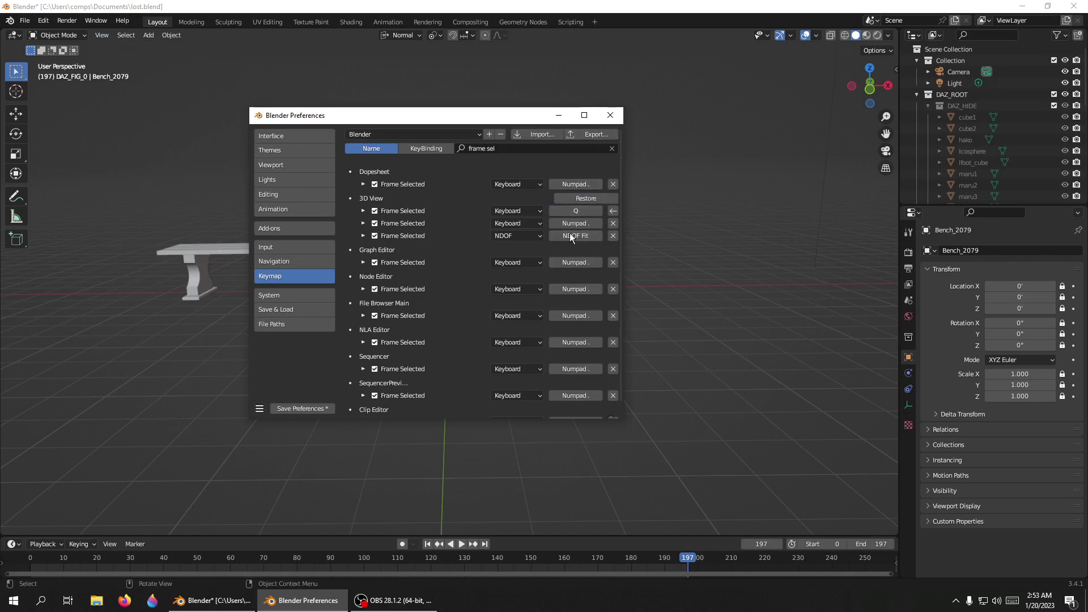
click(594, 200)
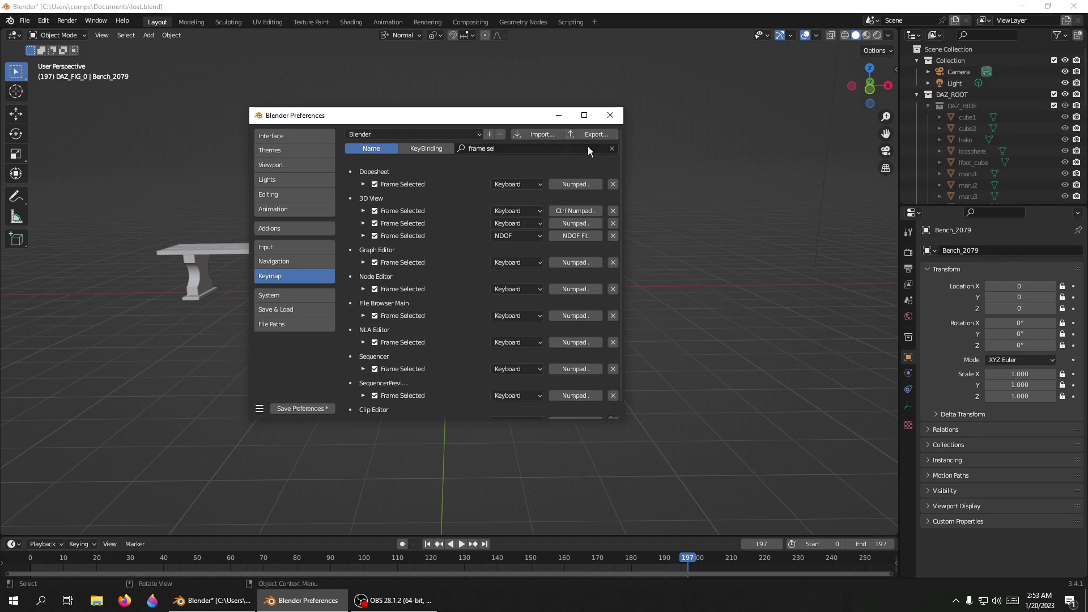
click(610, 117)
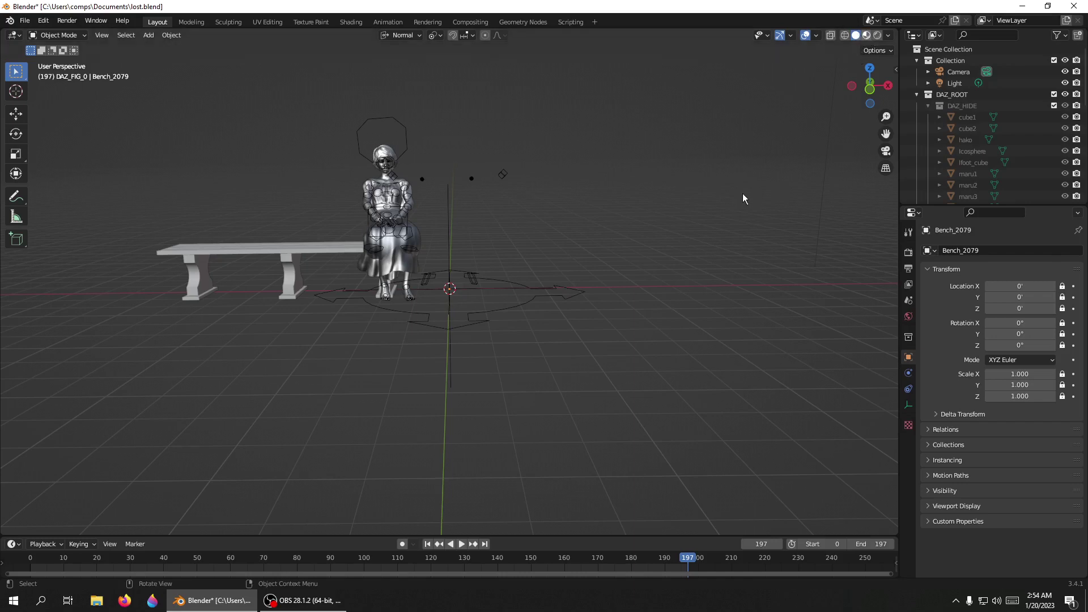
Switch the viewport to Material Preview shading and hide the viewport overlays
mouse_move(567, 224)
middle_down()
mouse_move(560, 247)
mouse_move(551, 220)
mouse_move(499, 239)
mouse_move(455, 233)
mouse_move(556, 237)
middle_up()
click(807, 36)
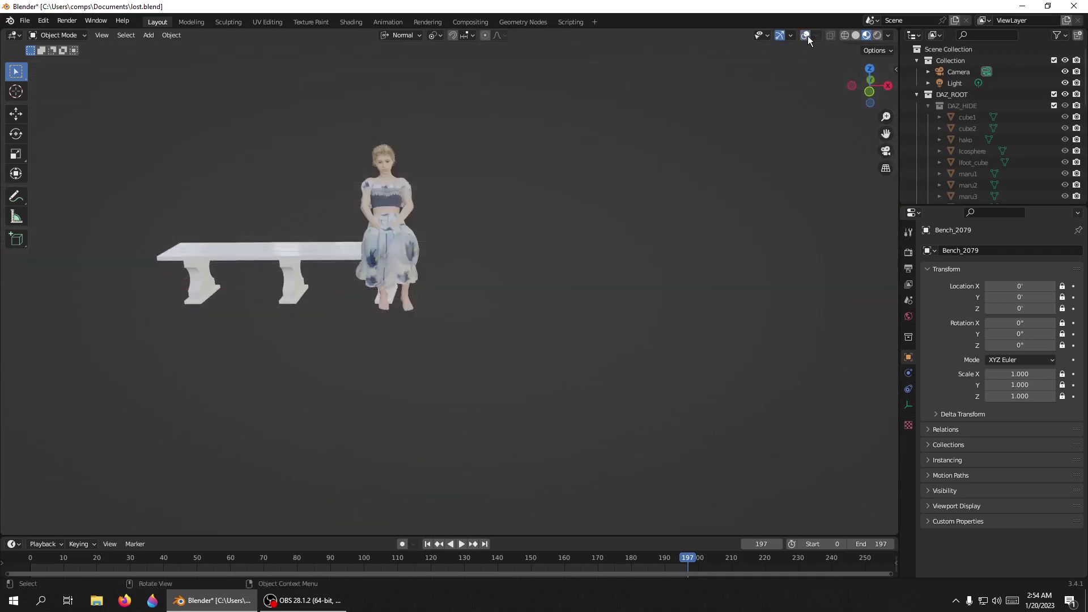
Play the animation of the seated figure and stop it at frame 122
click(463, 544)
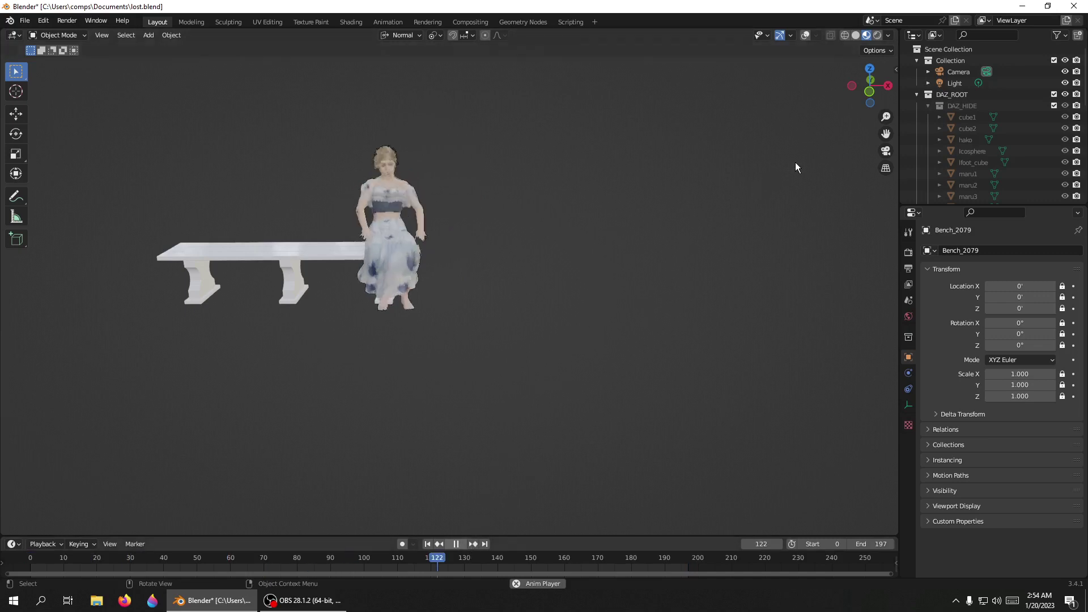
key(space)
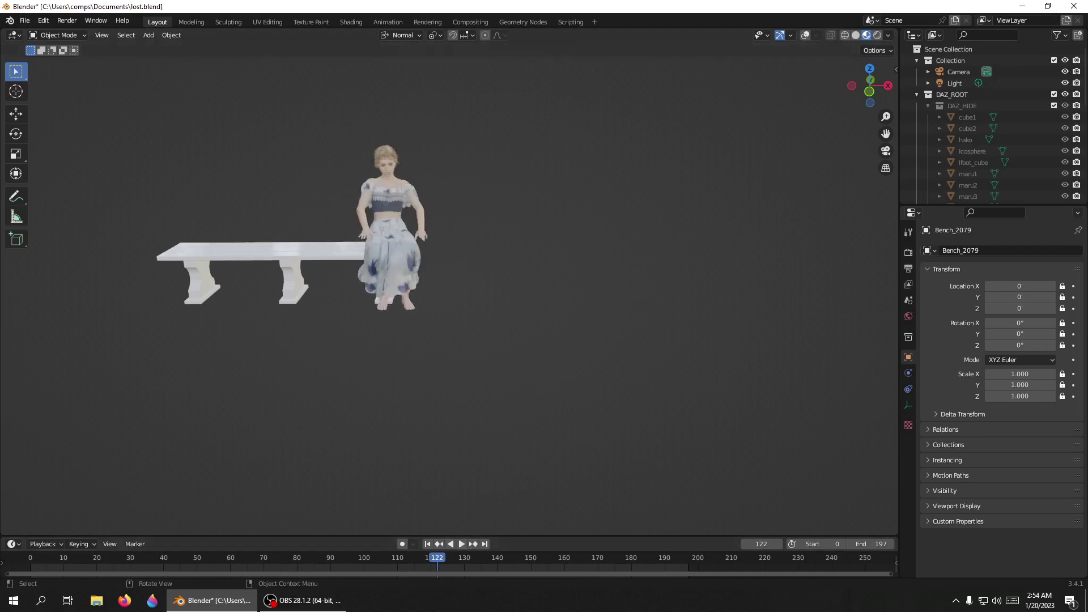
scroll(992, 125, down, 3)
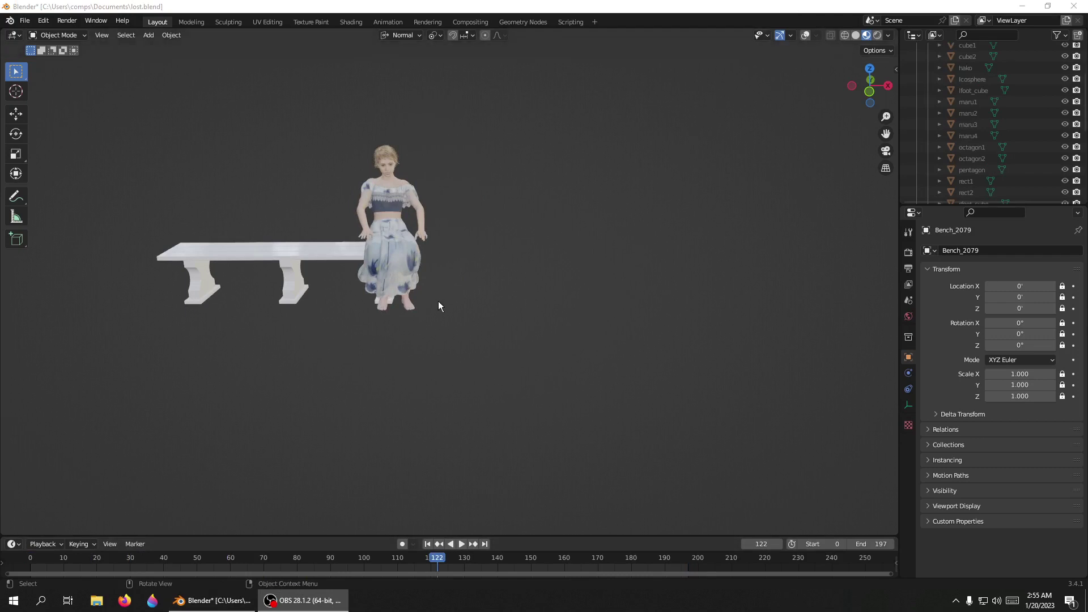